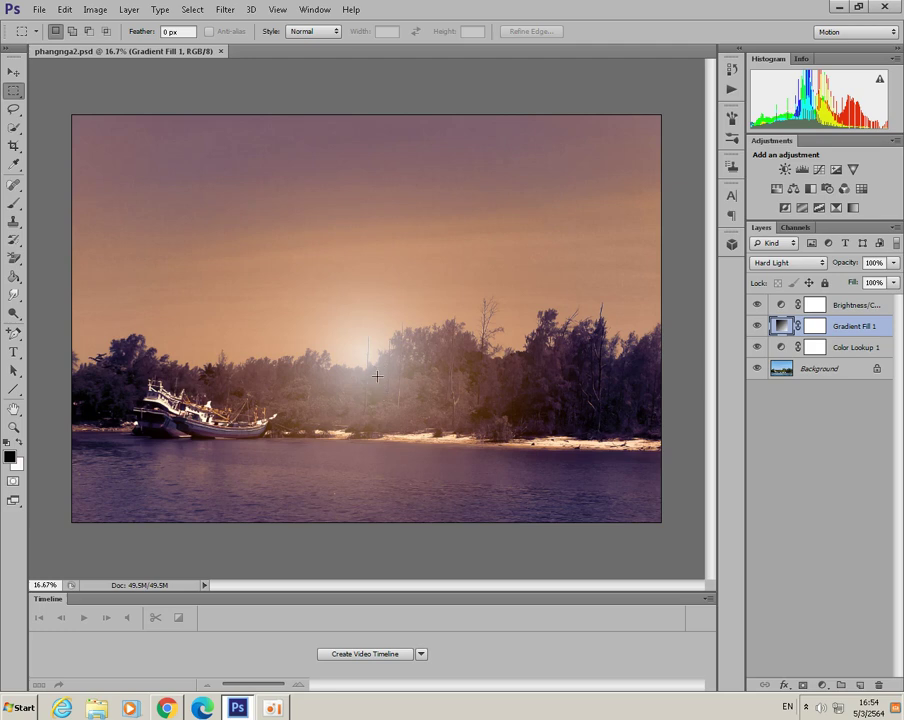
Toggle the Brightness/Contrast, Gradient Fill 1 and Color Lookup 1 layers to compare with the original
click(757, 305)
key(ctrl+comma)
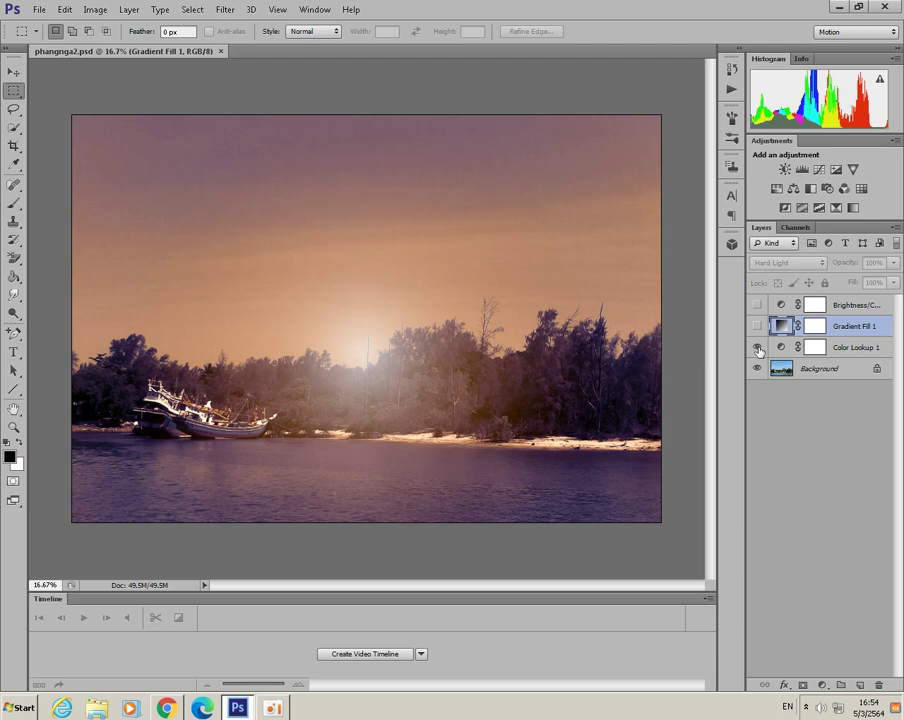
key(ctrl+comma)
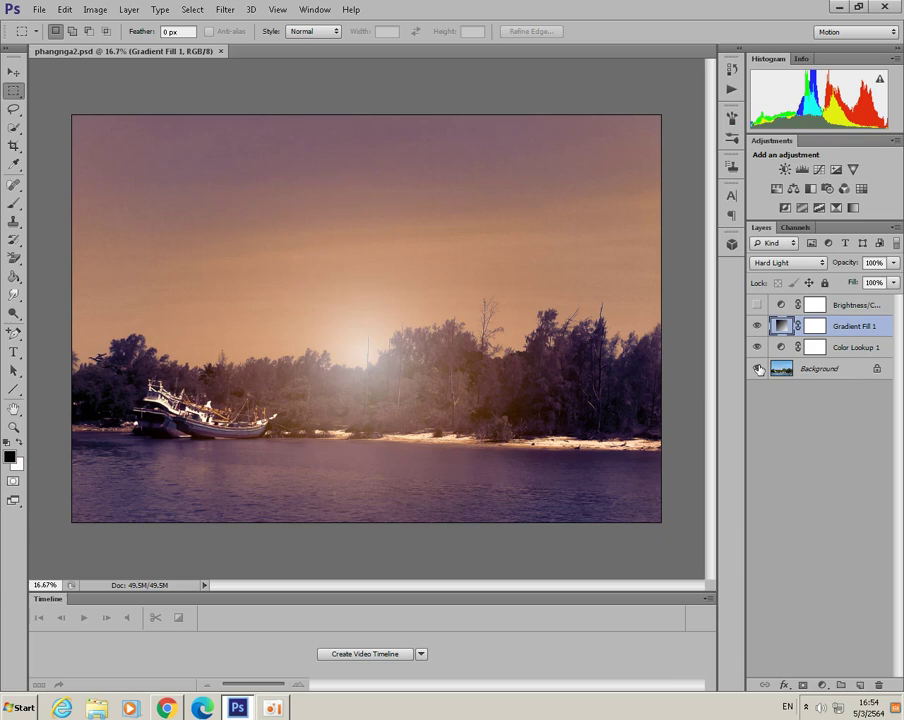
click(757, 347)
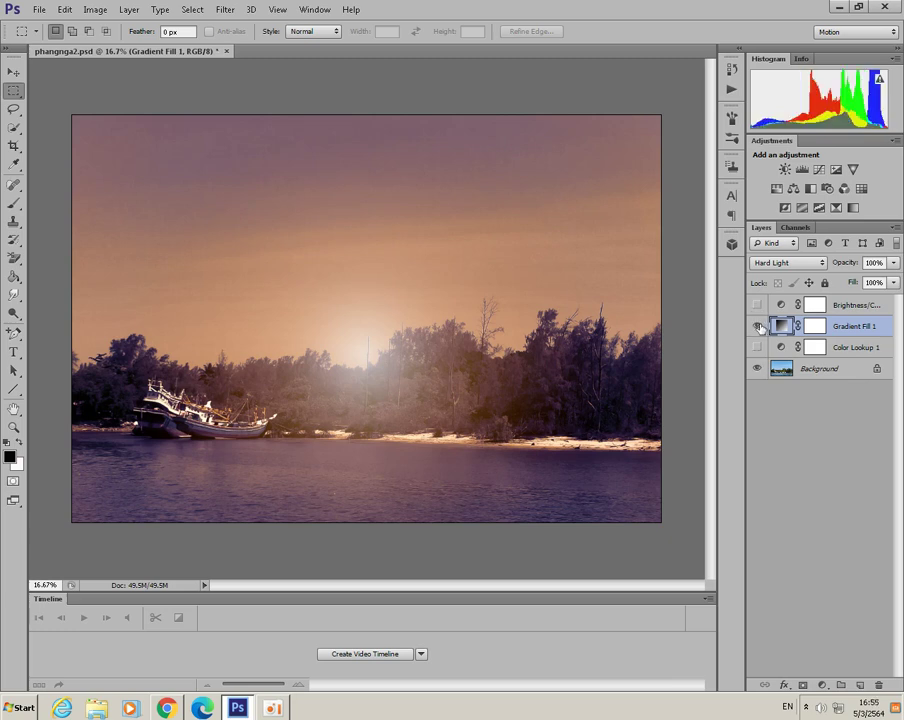
click(757, 326)
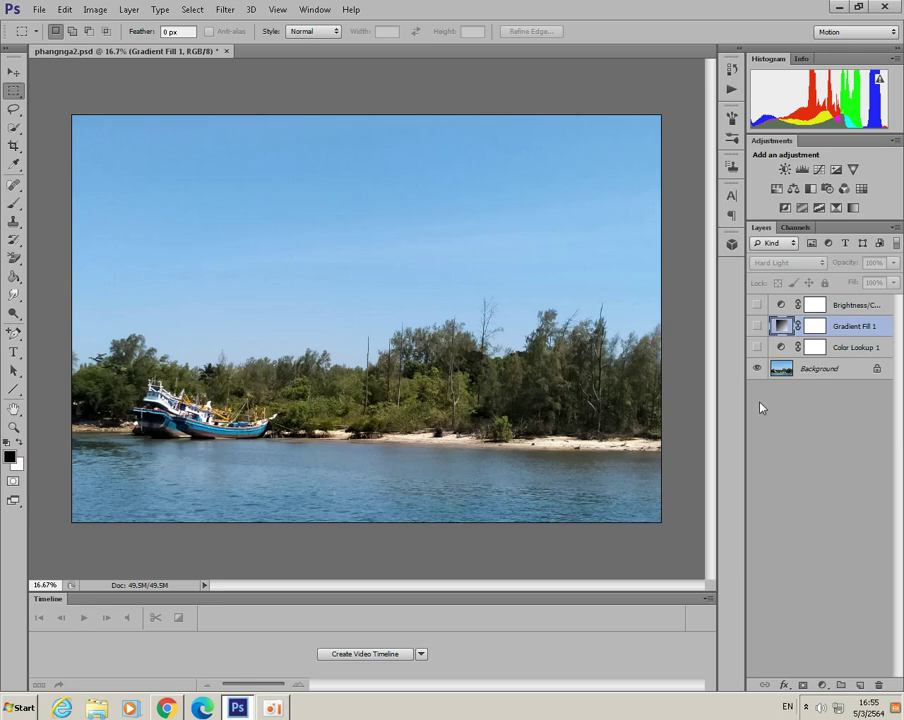
click(757, 347)
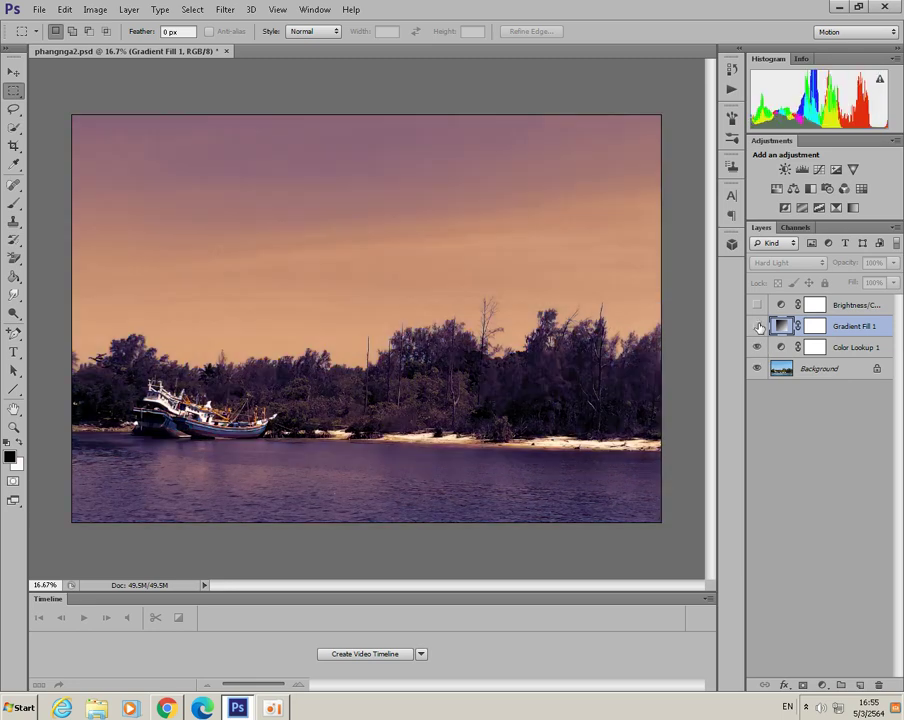
click(758, 326)
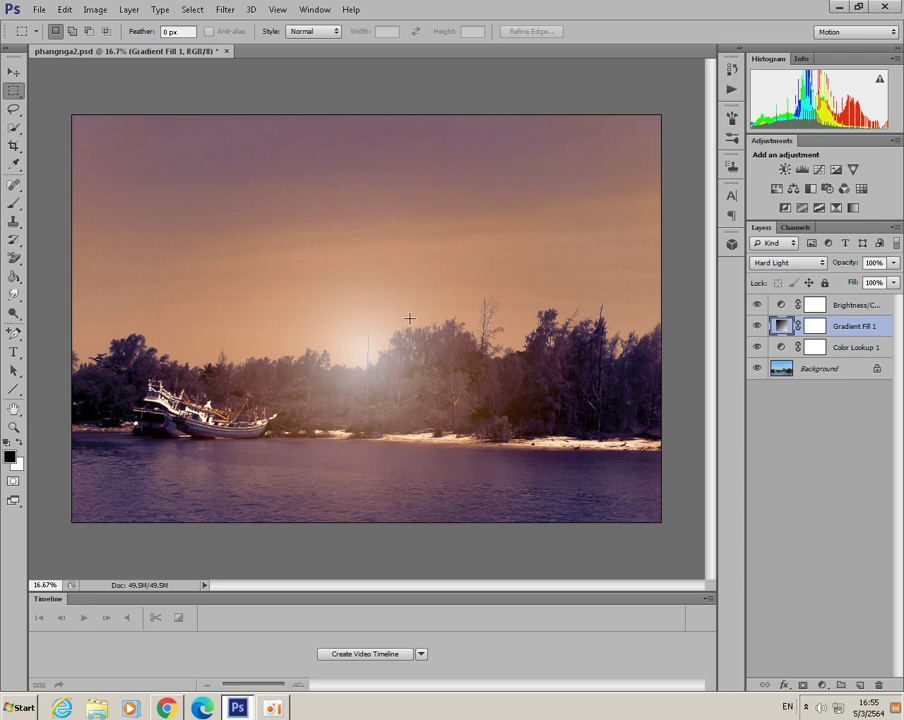
Open the photo of tropical trees under a blue, cloudy sky
click(38, 10)
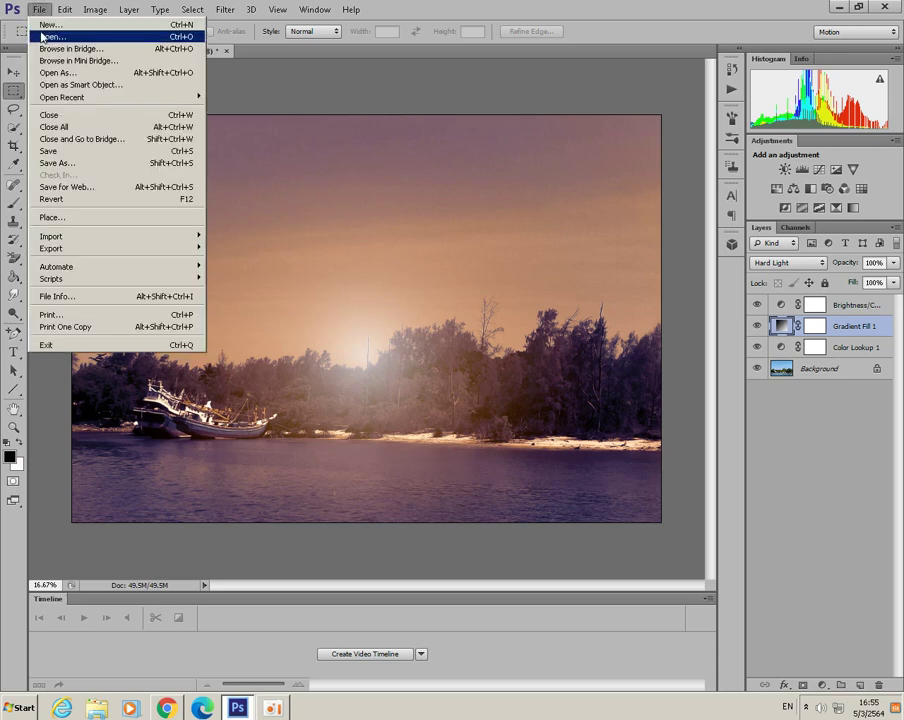
click(42, 37)
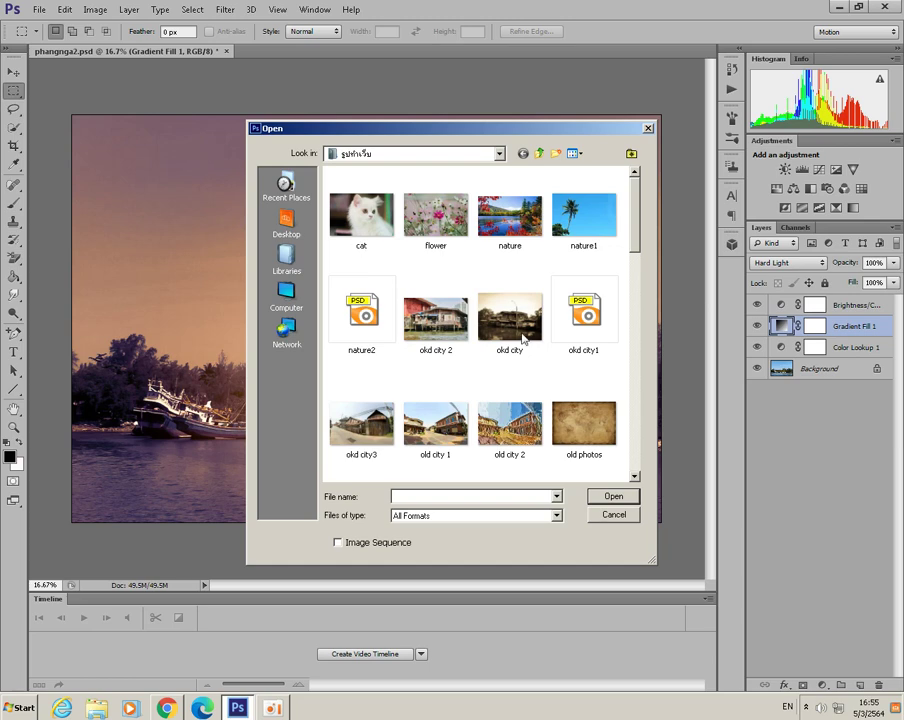
drag(632, 252, 652, 397)
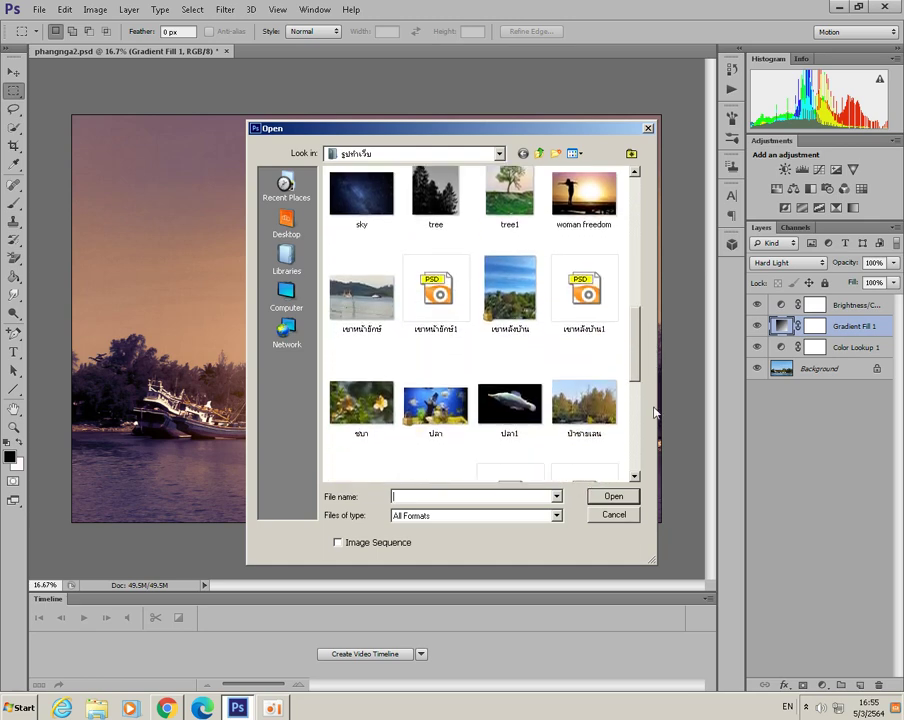
mouse_move(632, 362)
mouse_down()
mouse_move(632, 410)
mouse_move(643, 427)
mouse_move(634, 441)
mouse_up()
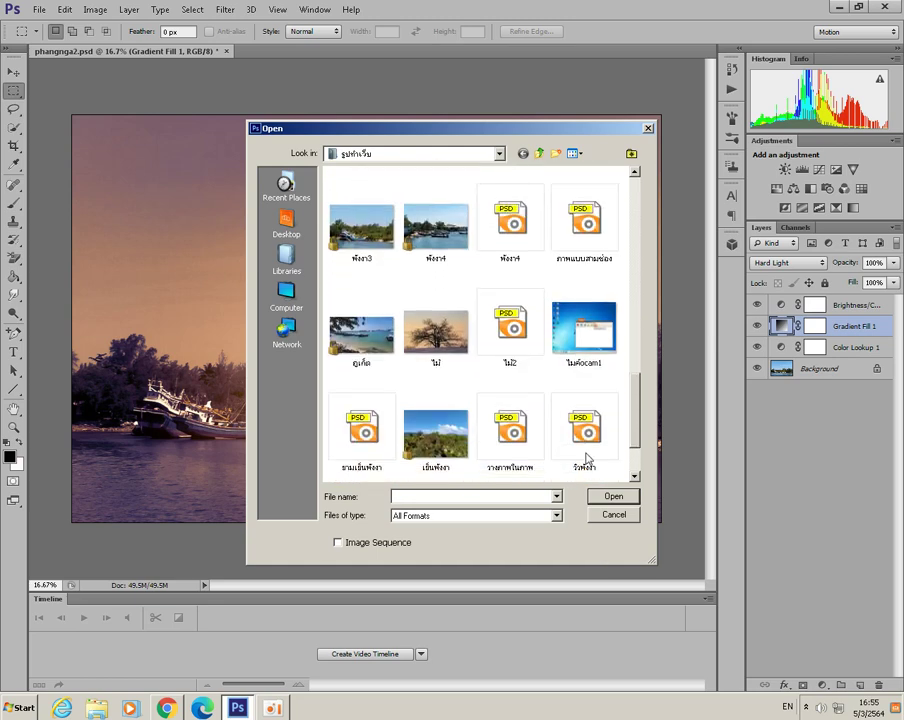
click(436, 432)
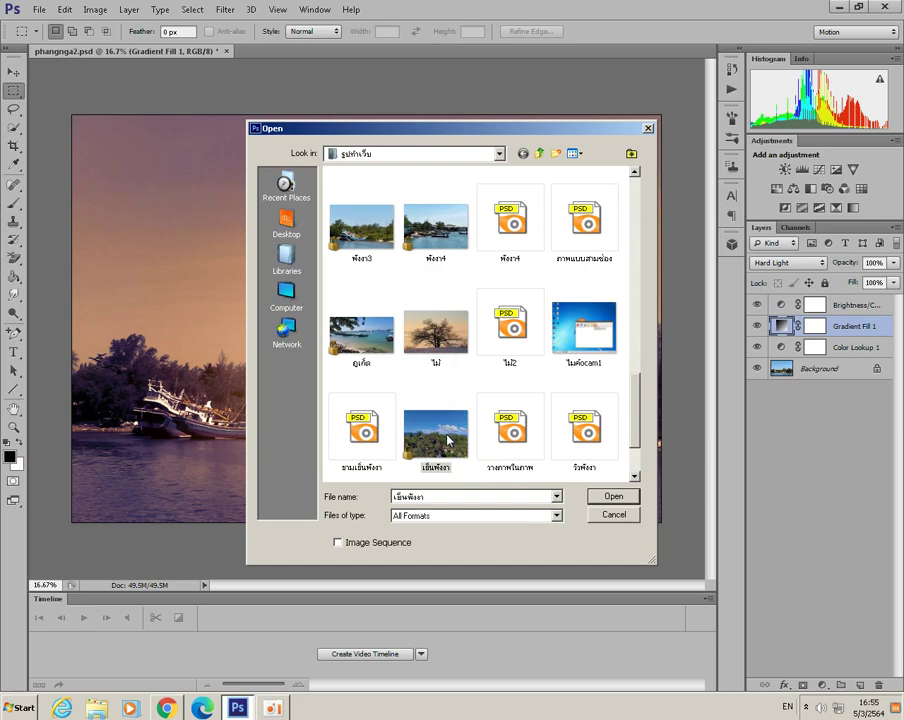
click(608, 494)
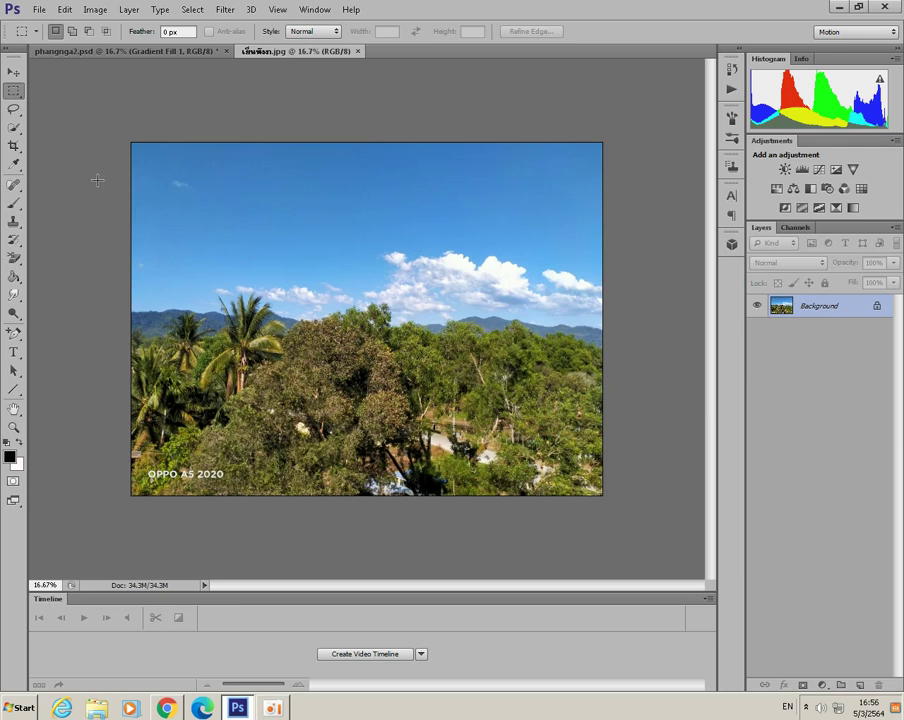
Crop the bottom edge up above the OPPO A5 2020 watermark and commit the crop
click(14, 147)
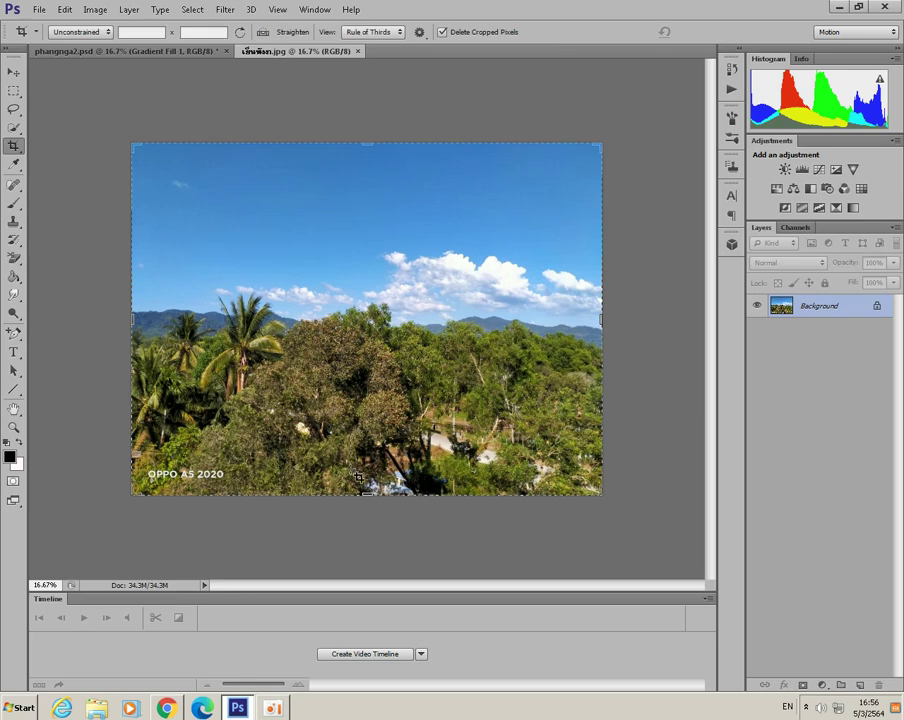
drag(368, 490, 367, 481)
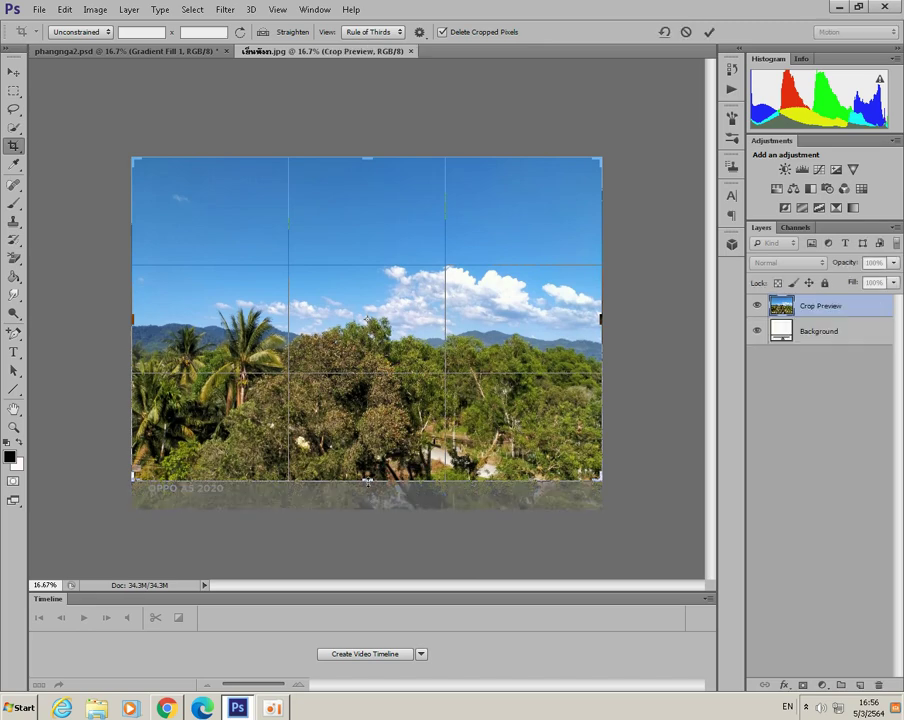
click(709, 32)
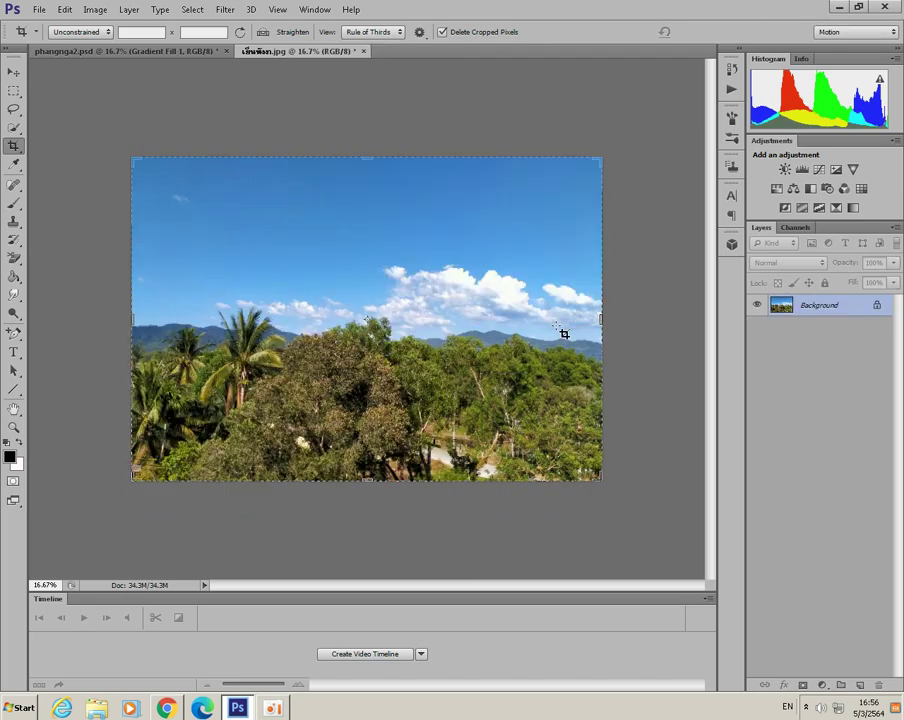
click(13, 74)
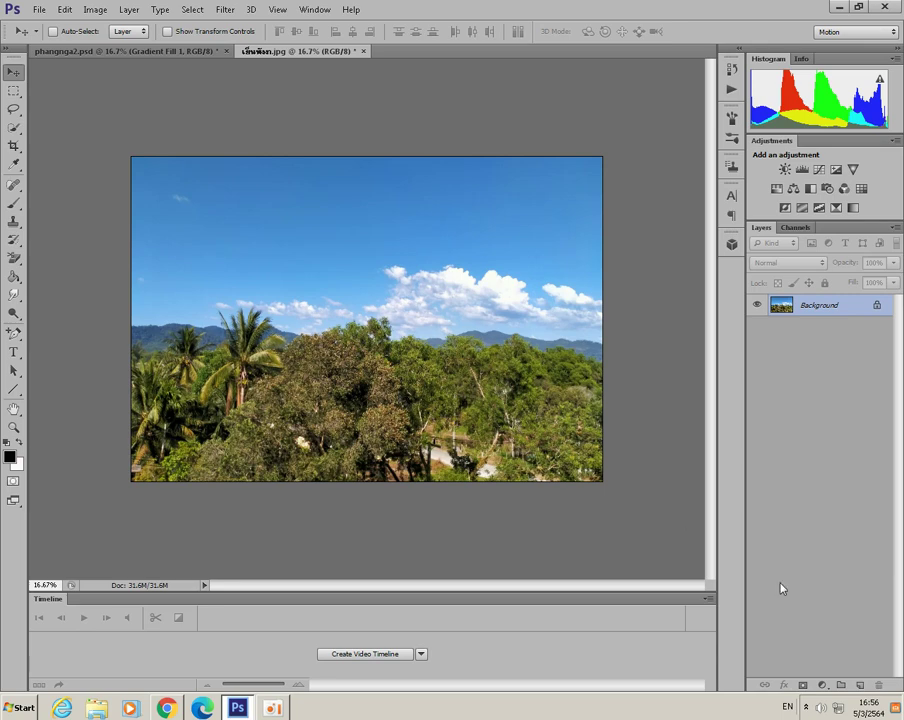
Add a Color Lookup adjustment layer using the LateSunset.3DL 3DLUT file
click(823, 686)
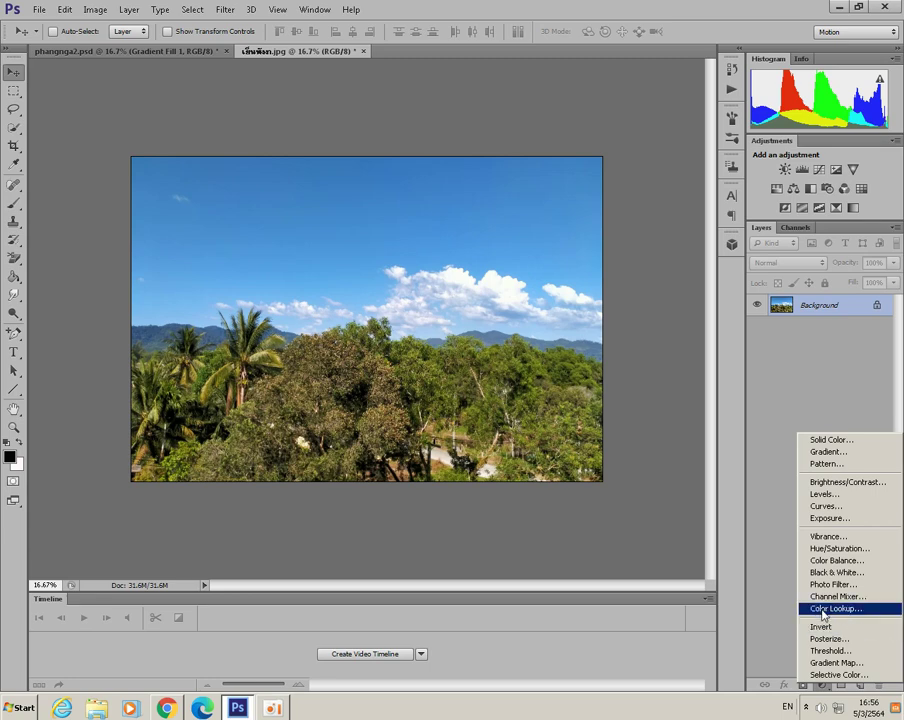
click(823, 610)
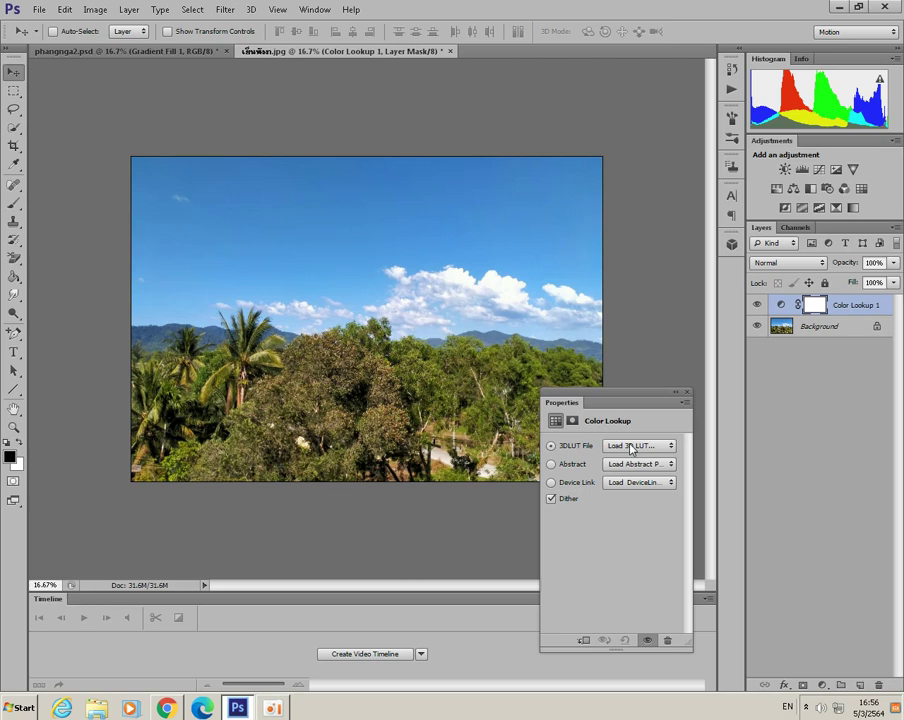
click(631, 449)
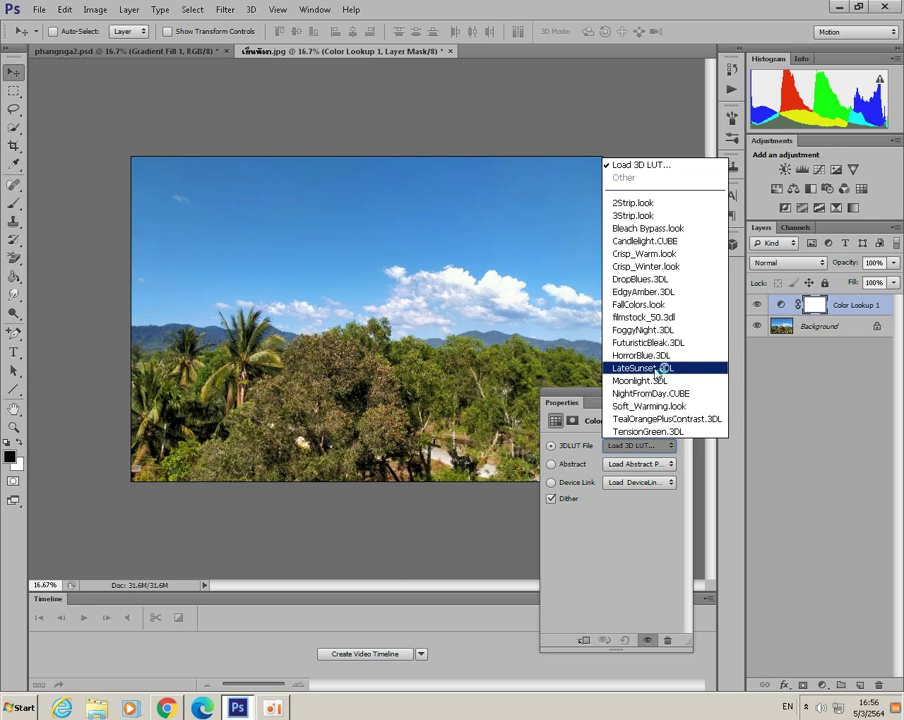
click(657, 369)
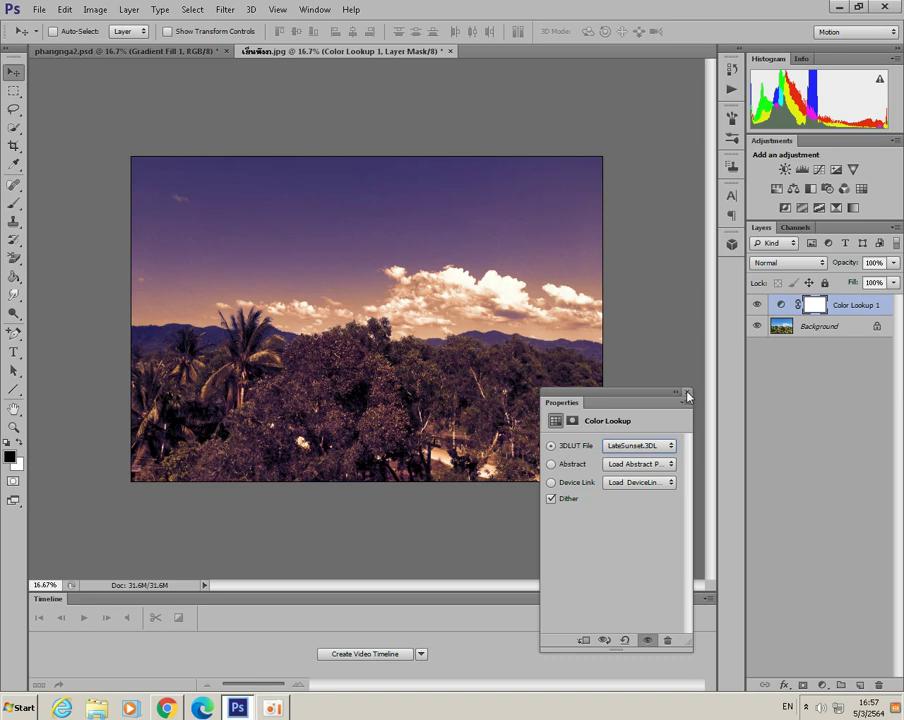
click(687, 394)
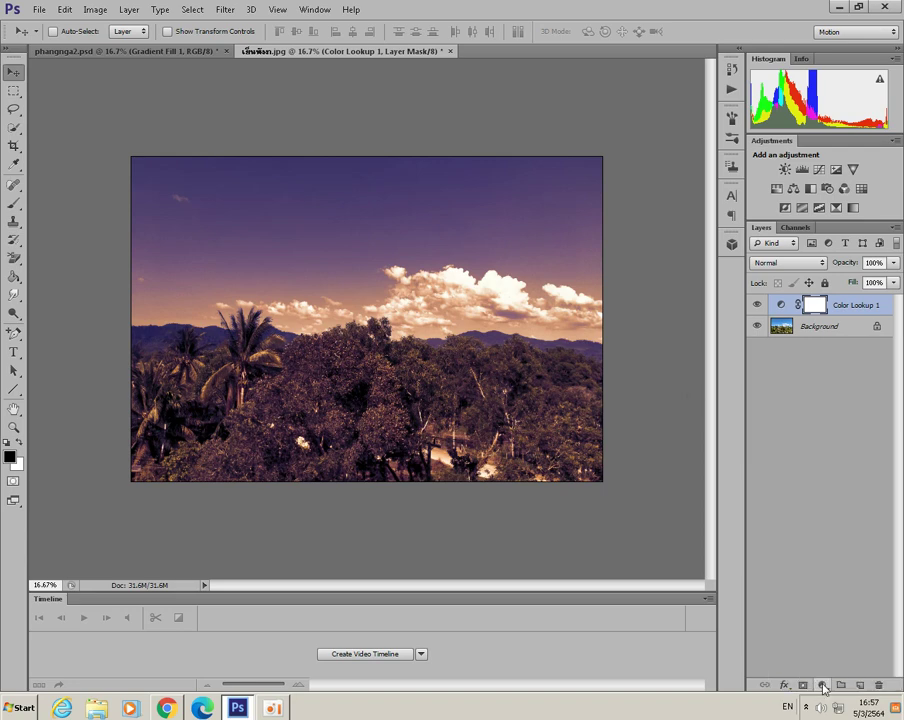
Add a radial Gradient Fill layer with its centre moved slightly up and right
click(823, 688)
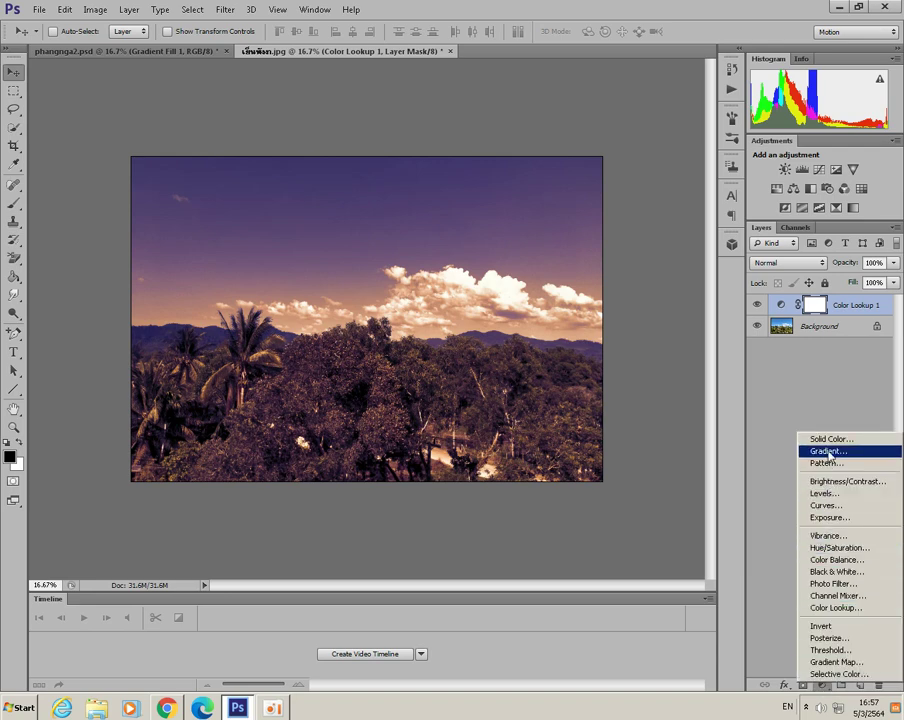
click(829, 452)
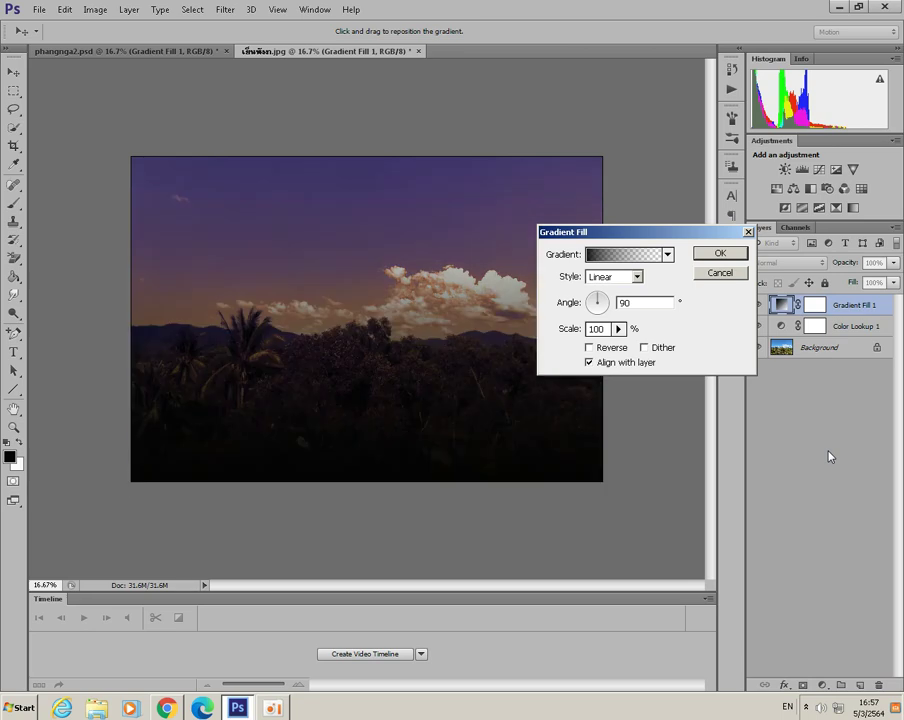
click(637, 279)
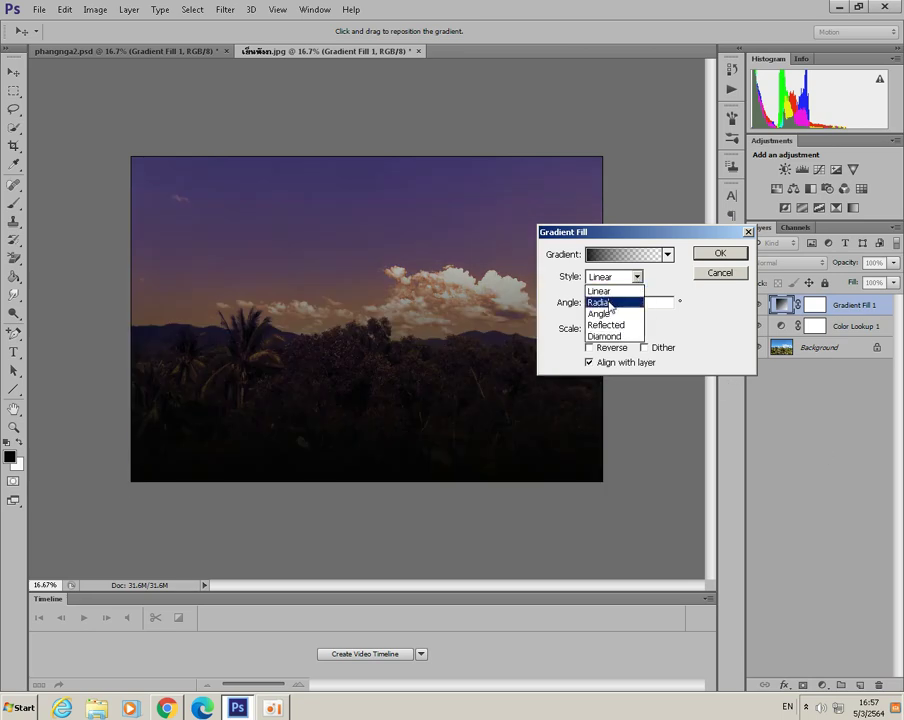
click(605, 302)
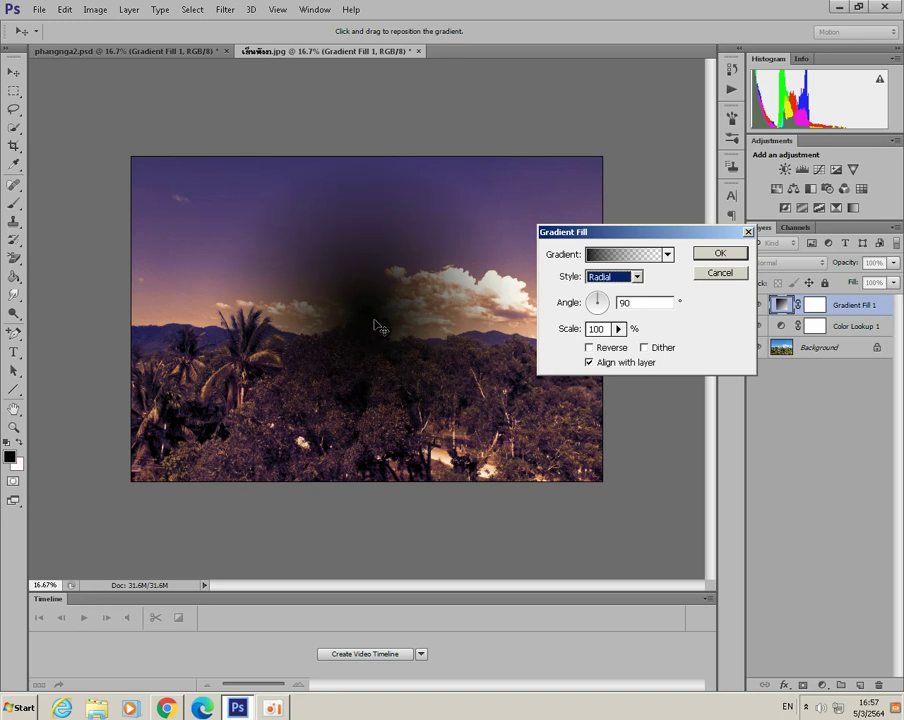
drag(378, 327, 380, 315)
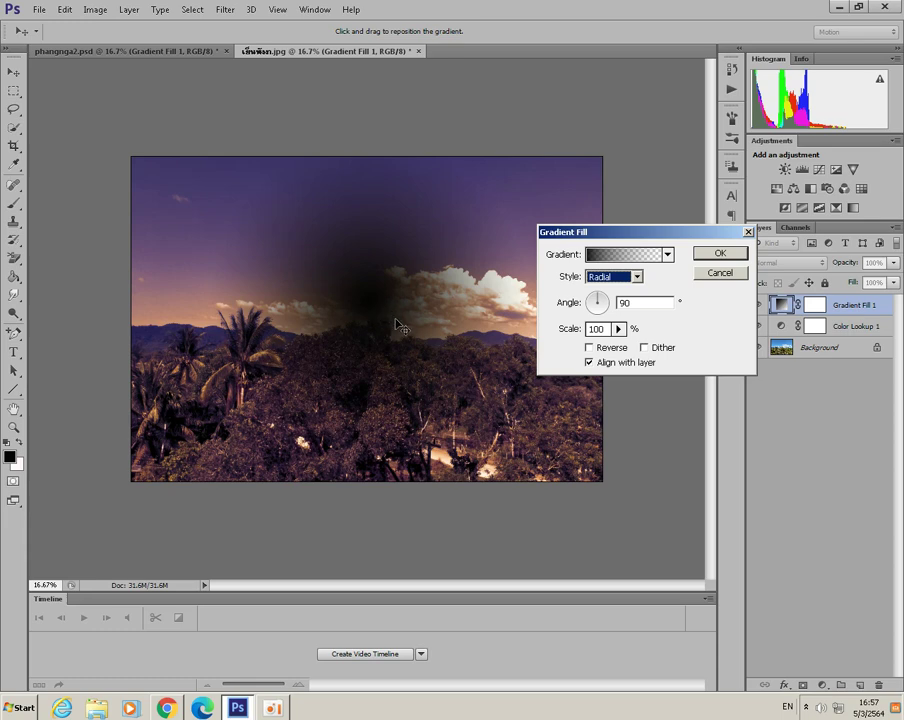
drag(398, 324, 412, 322)
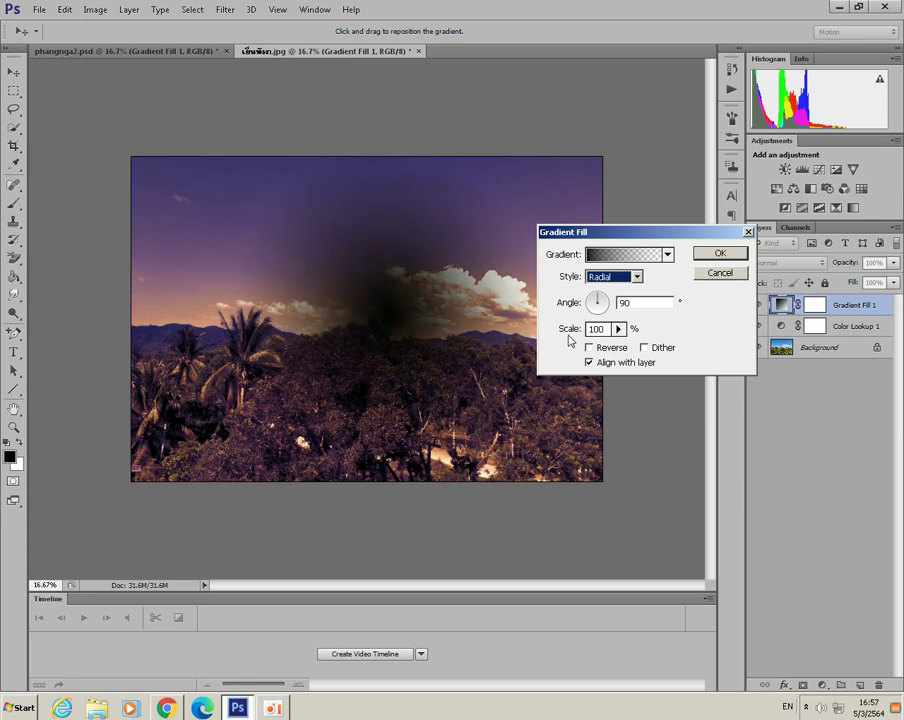
click(626, 257)
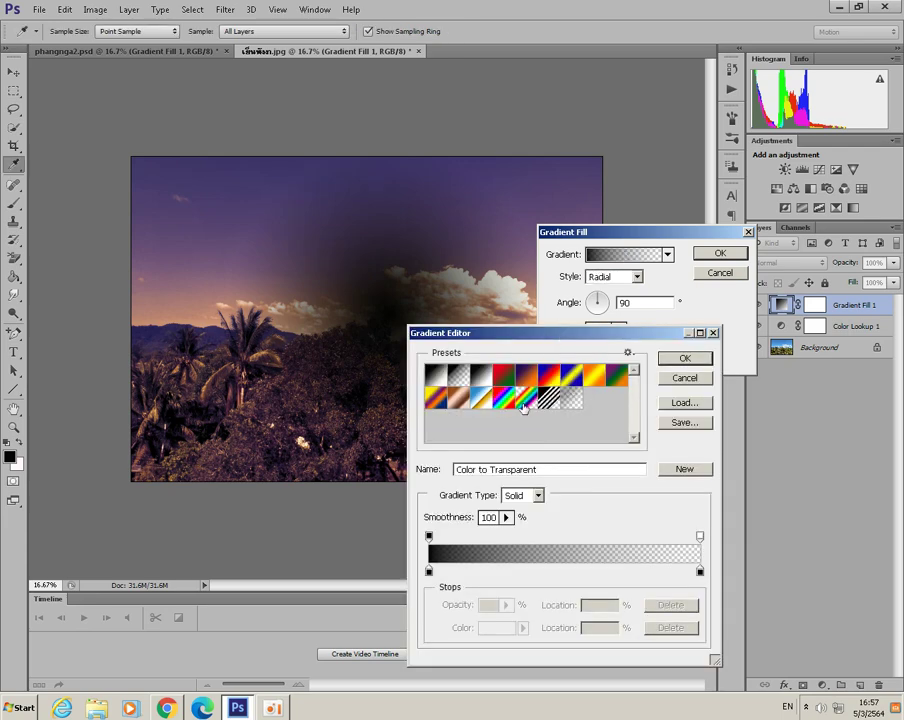
Start from the Black, White preset and make the left colour stop near-white
click(485, 380)
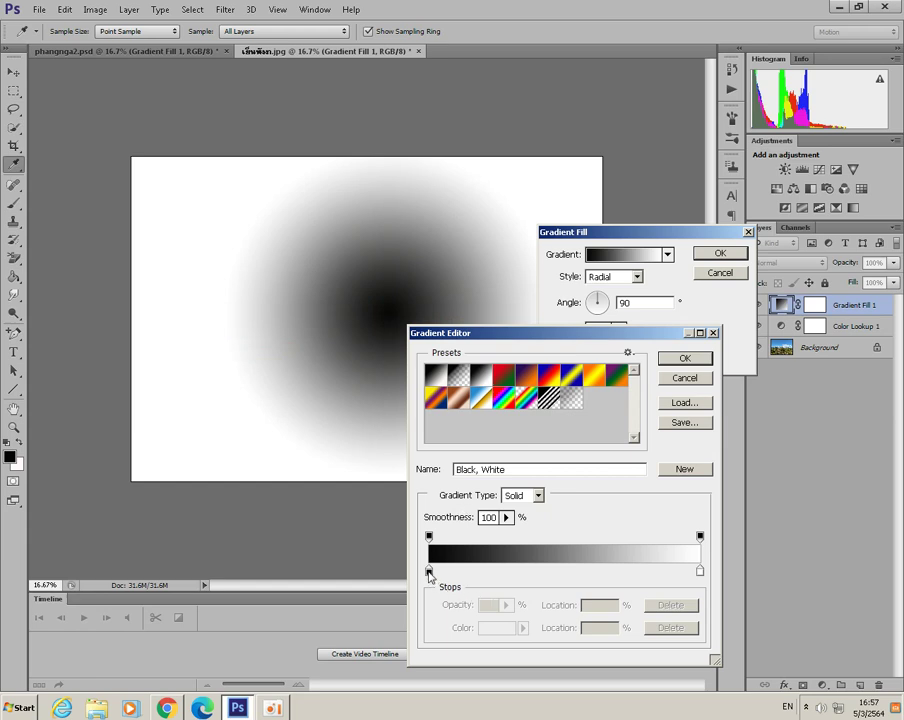
click(429, 571)
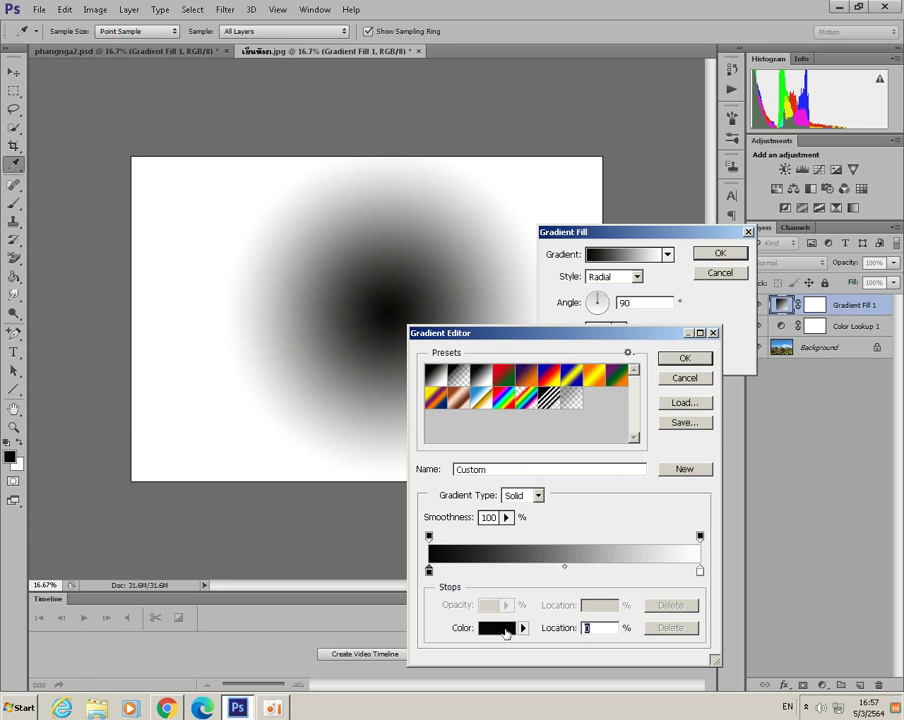
click(506, 630)
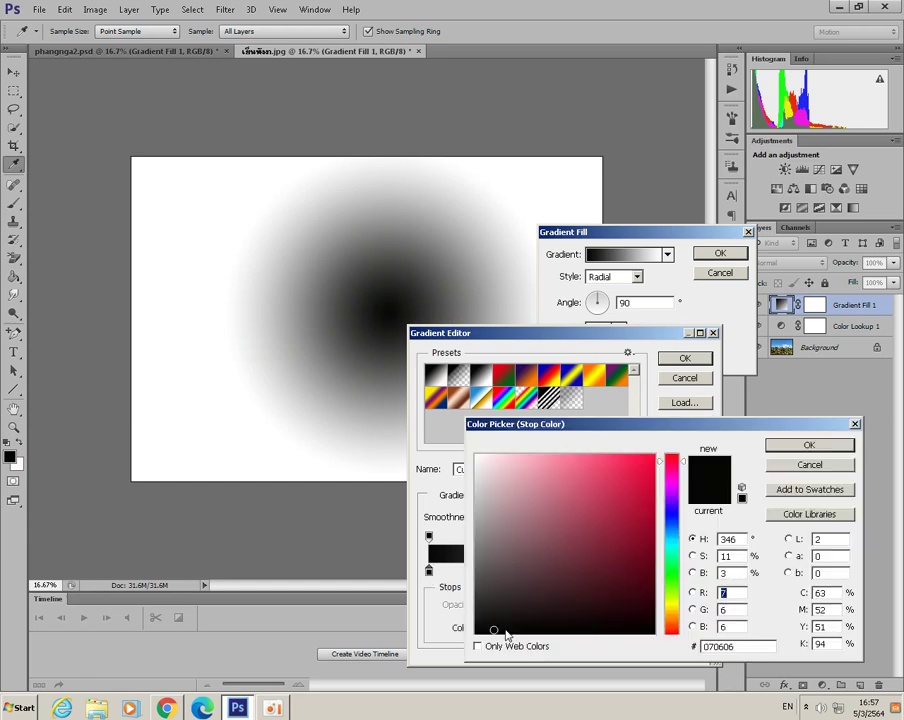
click(478, 457)
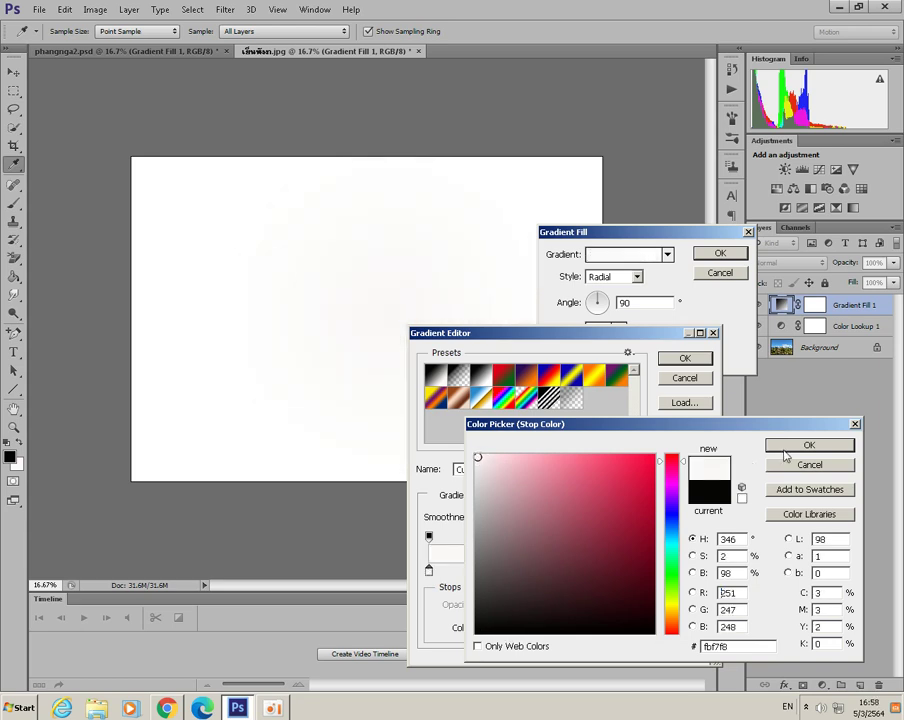
click(788, 448)
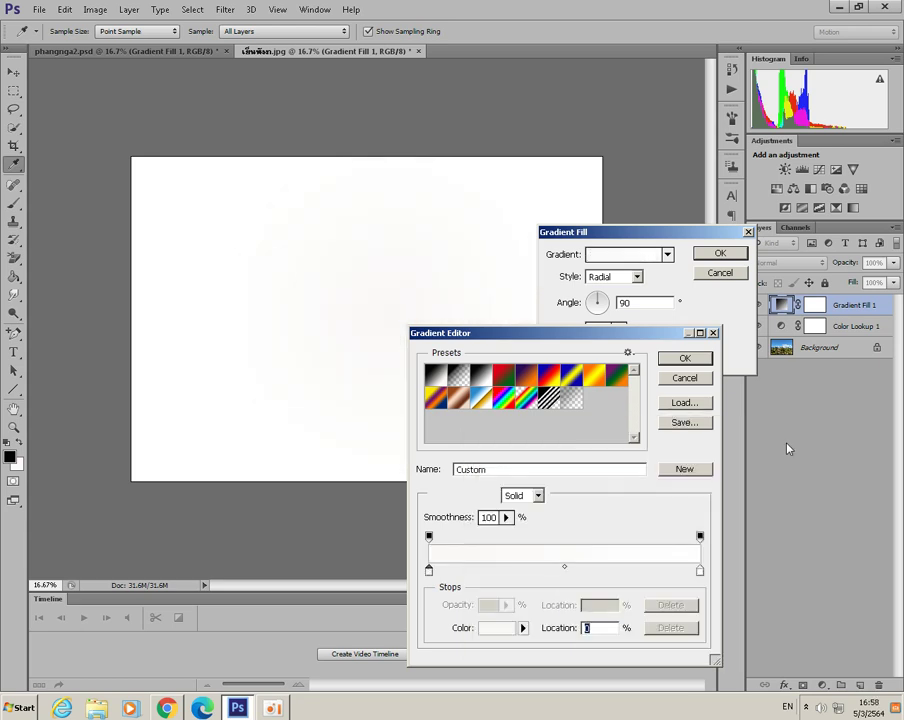
Add a pale peach colour stop next to the near-white start
click(486, 571)
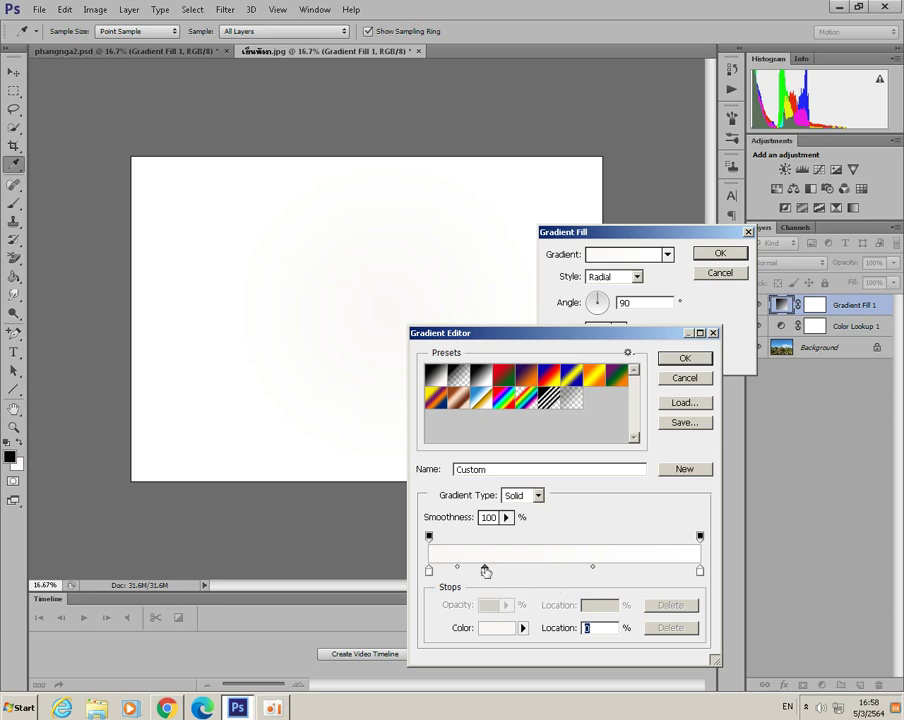
click(494, 628)
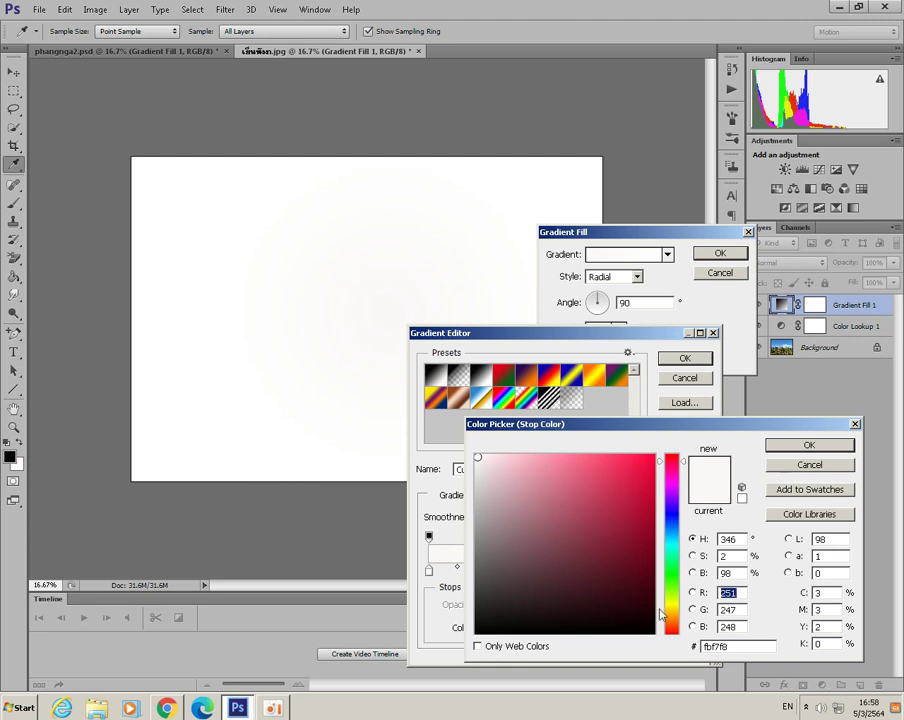
click(671, 614)
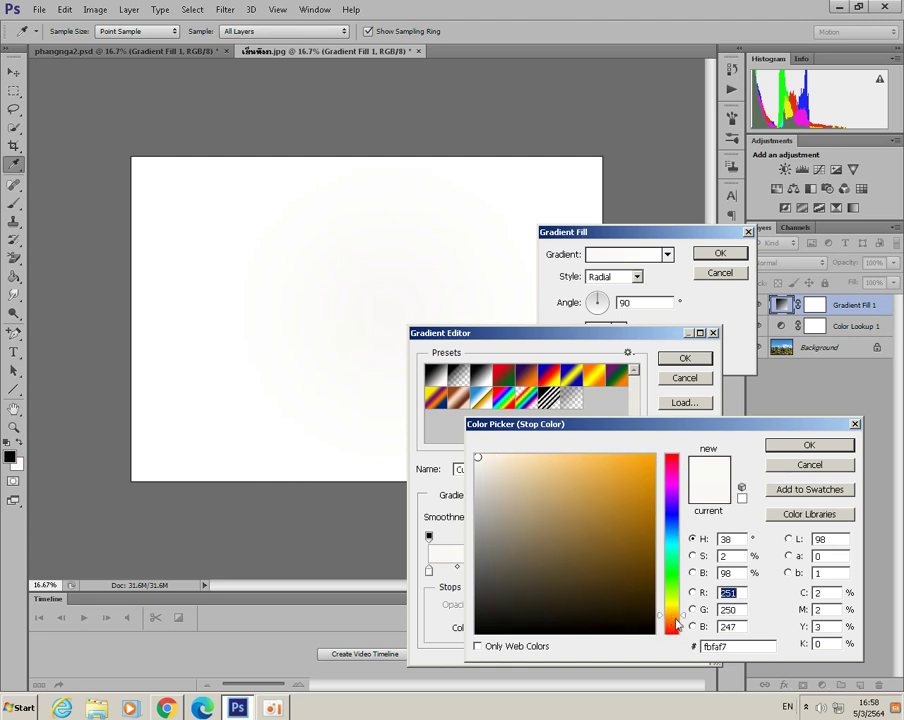
drag(672, 616, 675, 619)
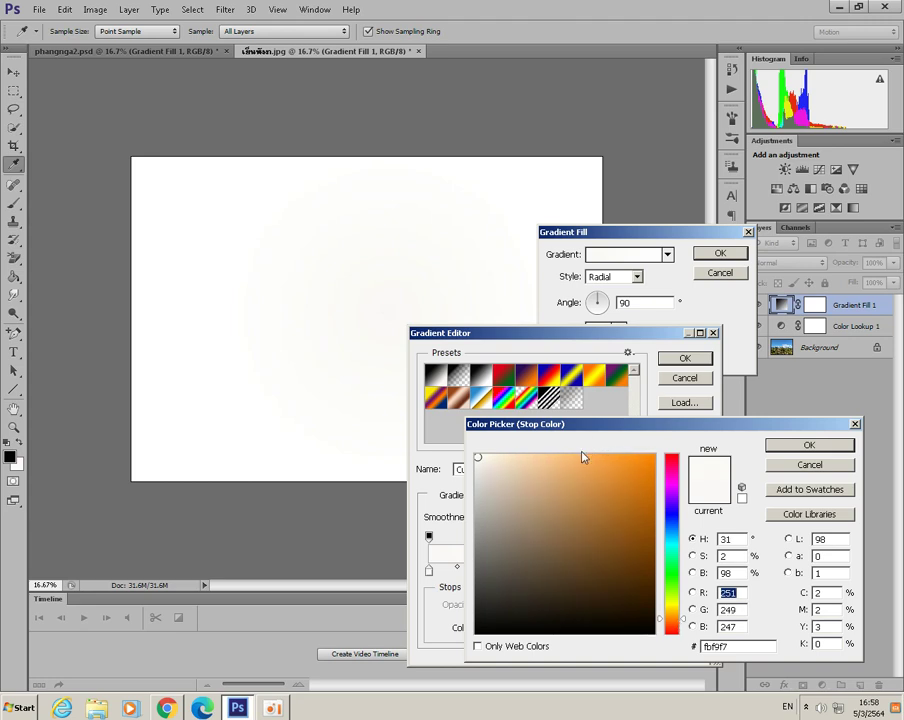
click(539, 458)
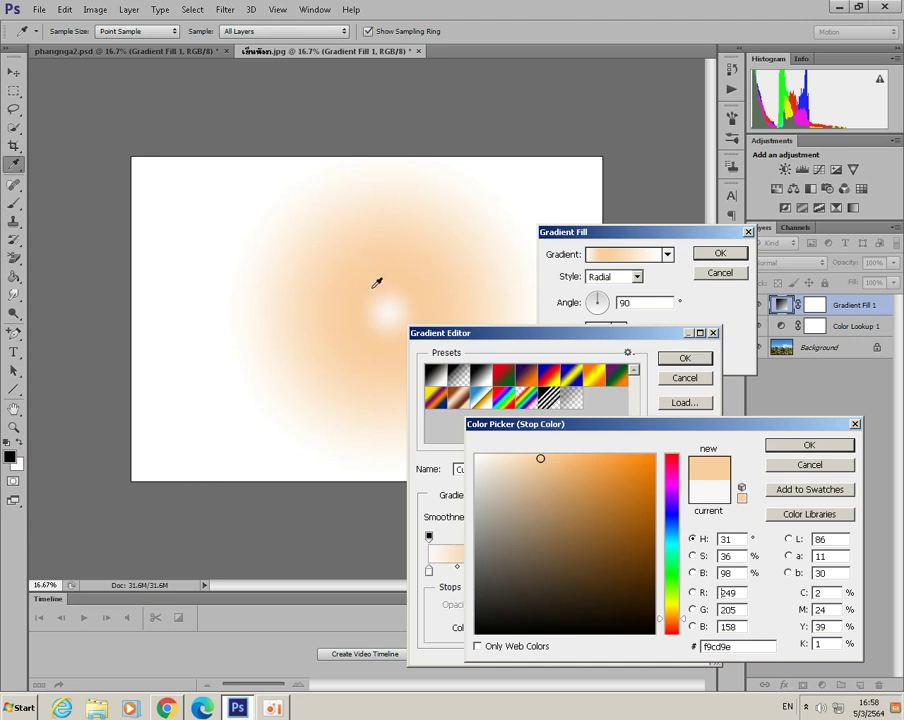
click(810, 446)
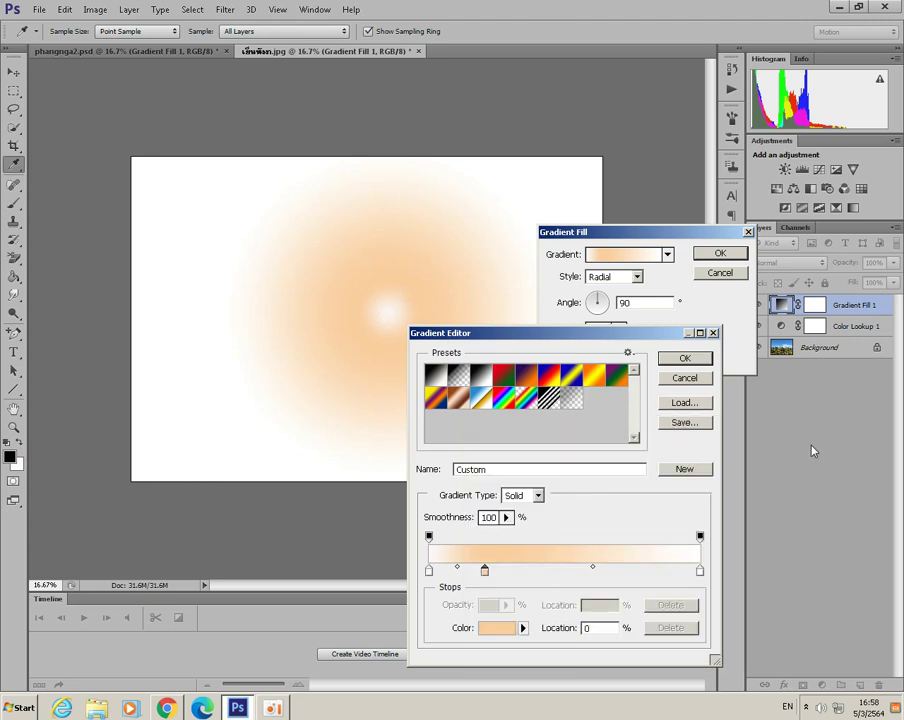
Add a deeper orange stop and a red-orange stop further along the gradient
click(543, 570)
click(497, 627)
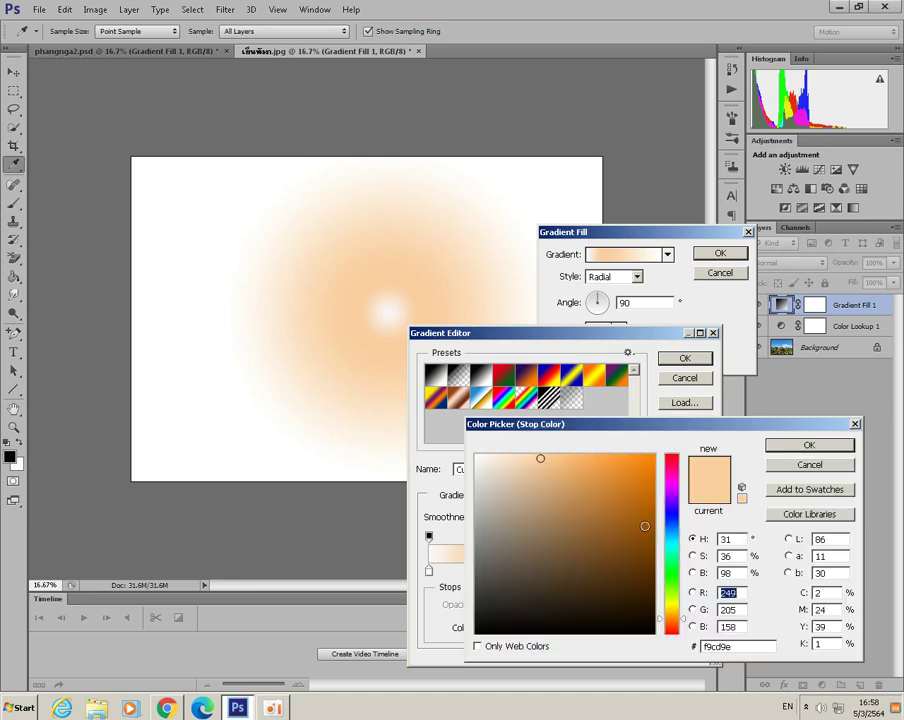
click(587, 457)
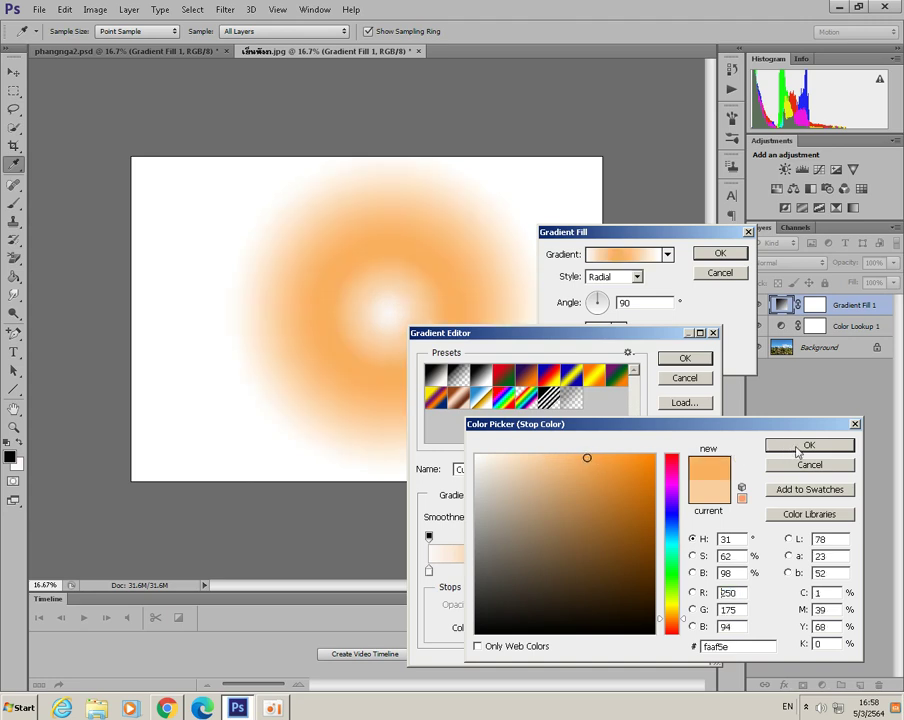
click(797, 450)
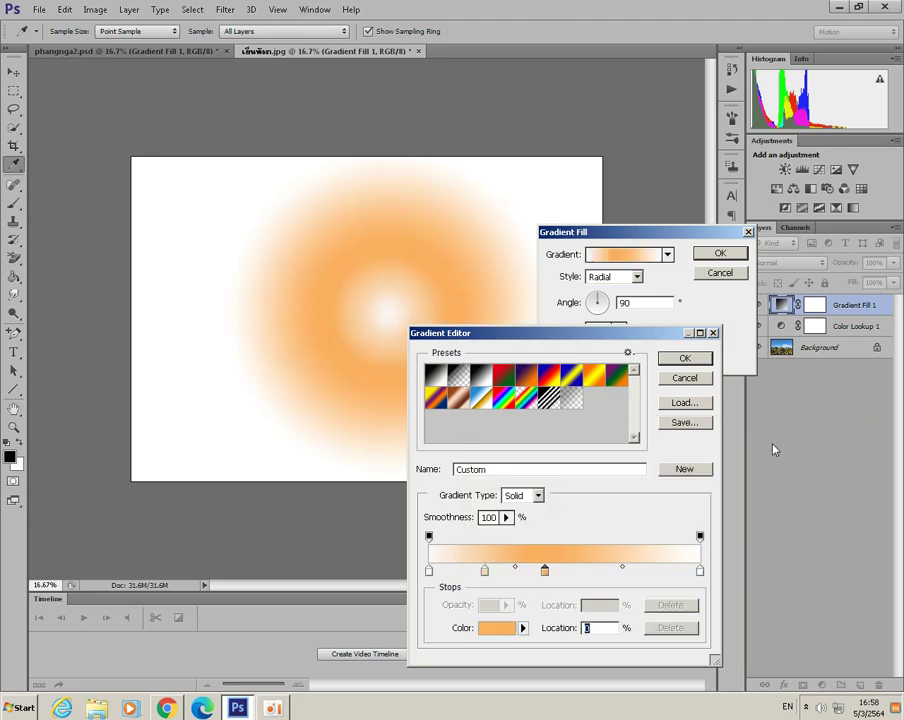
click(610, 573)
click(500, 627)
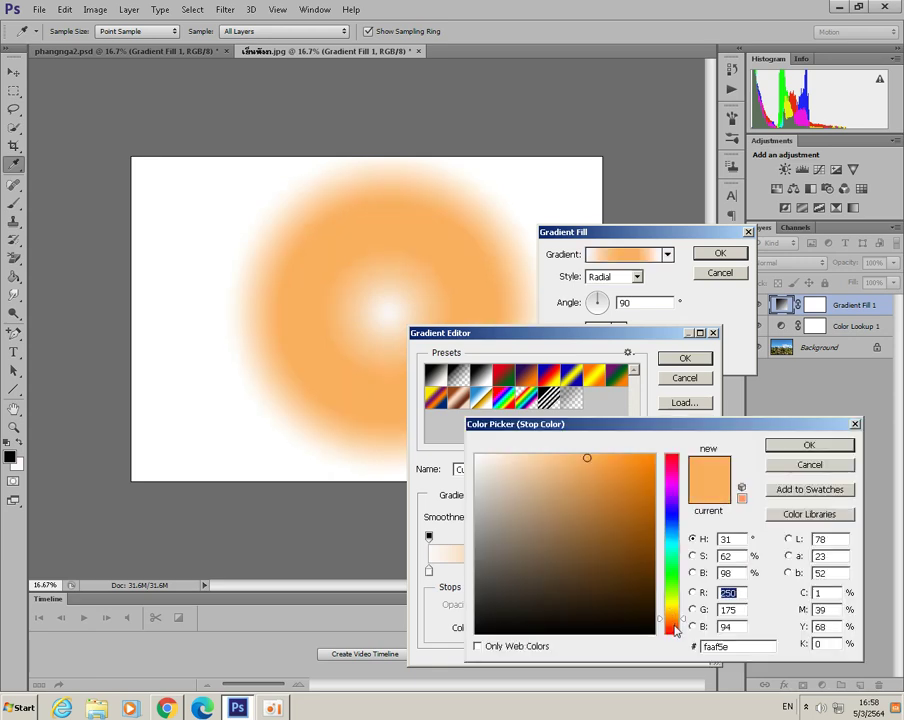
click(674, 626)
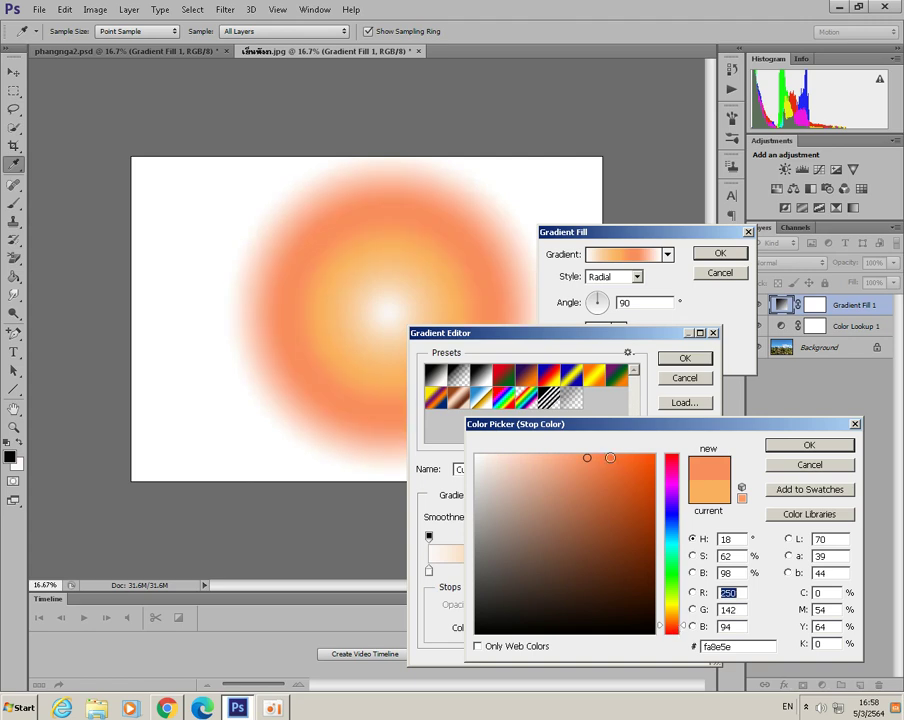
click(609, 456)
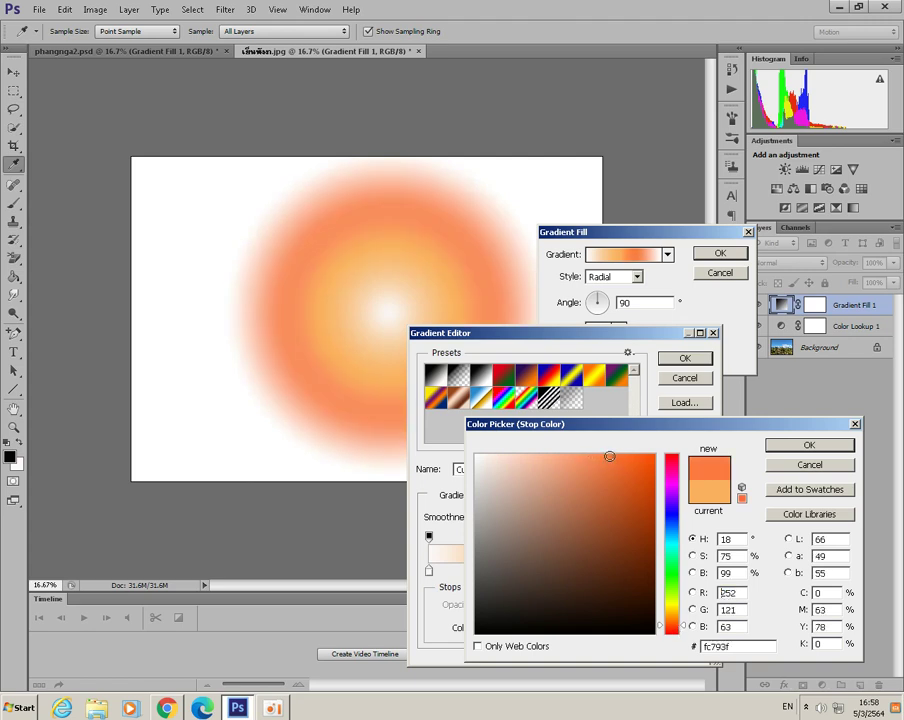
click(811, 446)
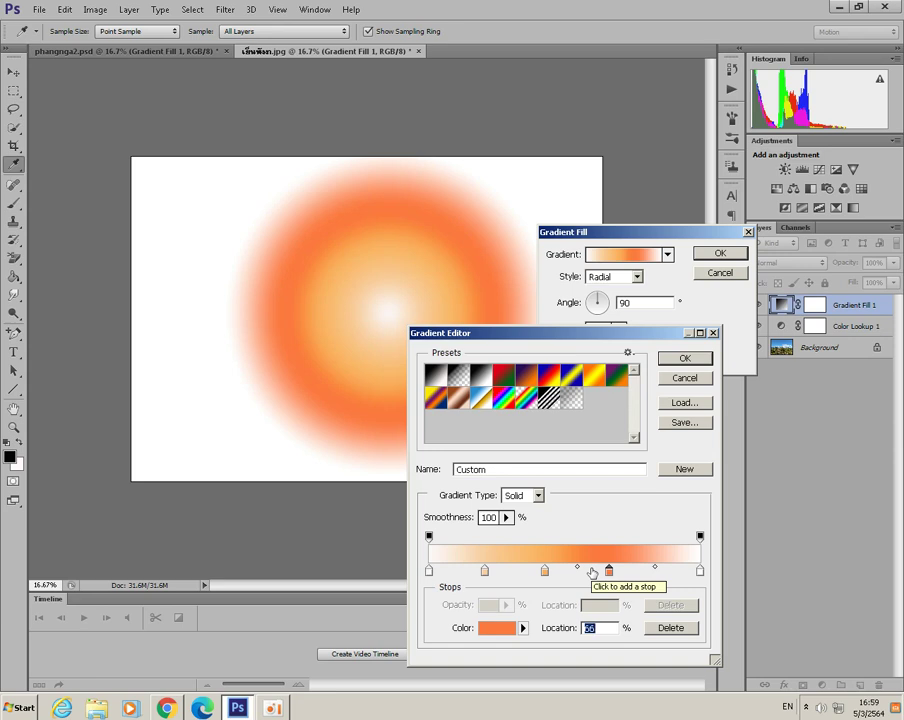
Set the outermost colour stop to light grey
click(700, 571)
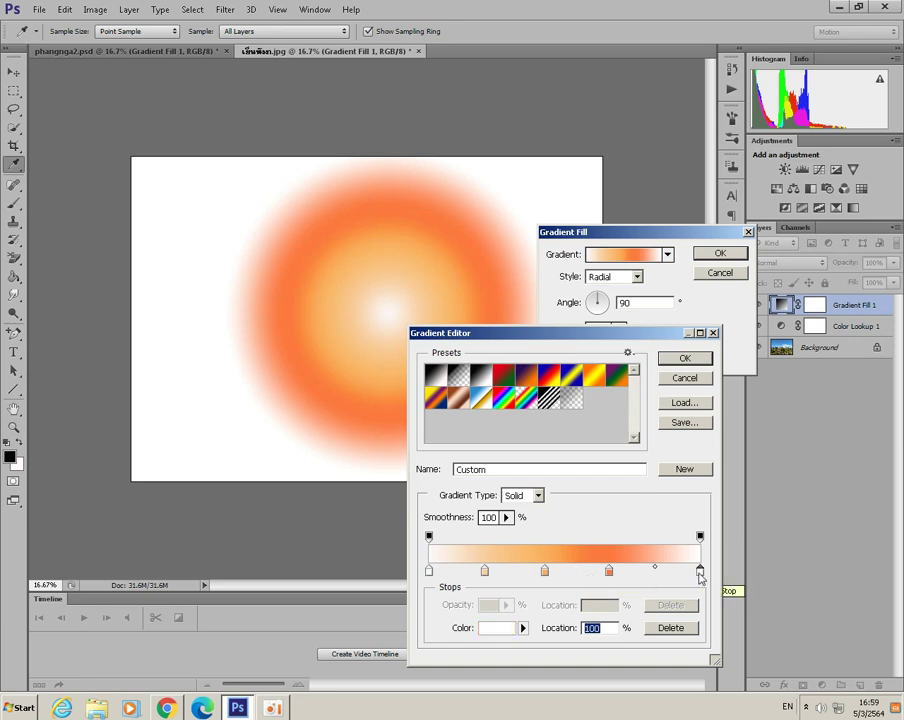
double_click(700, 572)
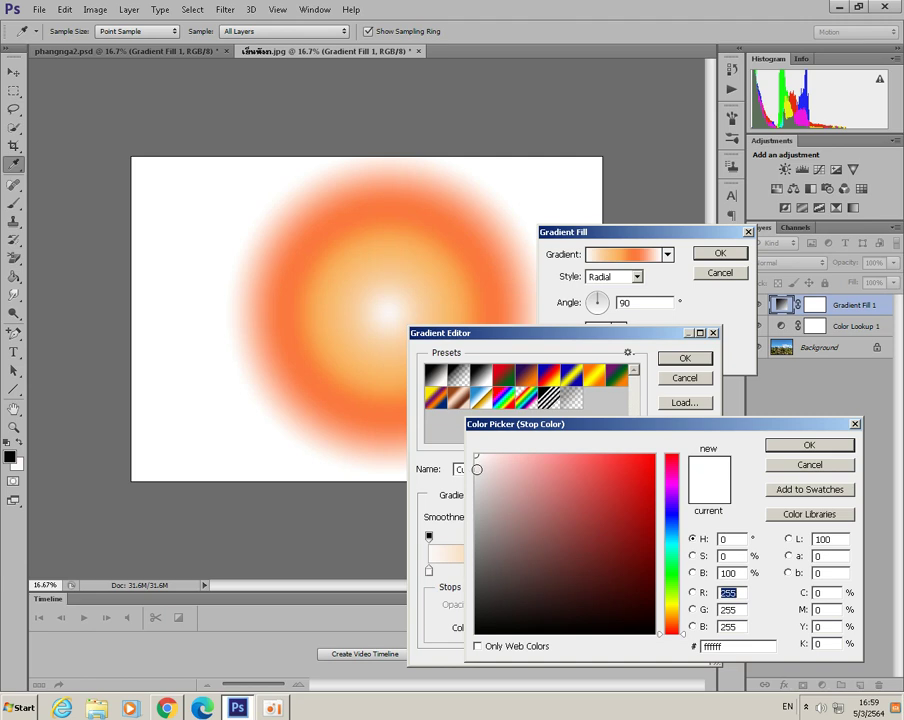
click(477, 469)
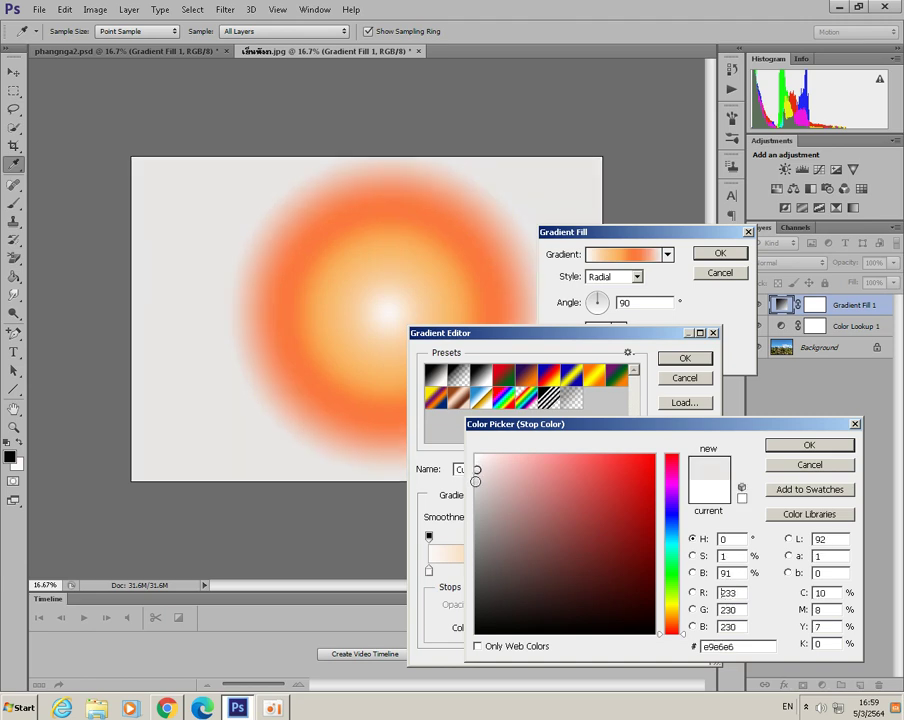
click(476, 481)
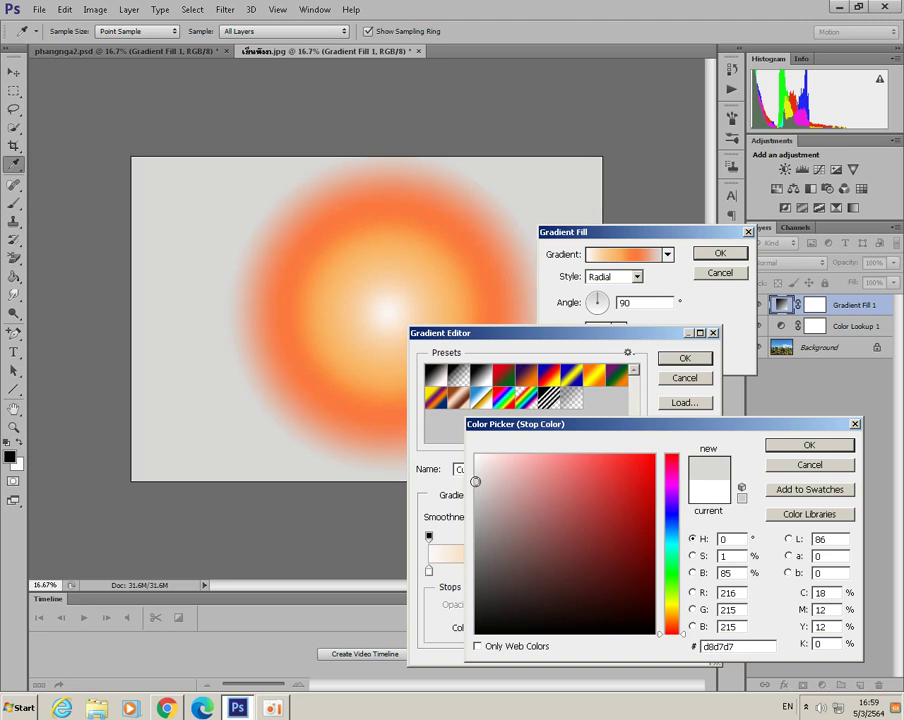
click(786, 449)
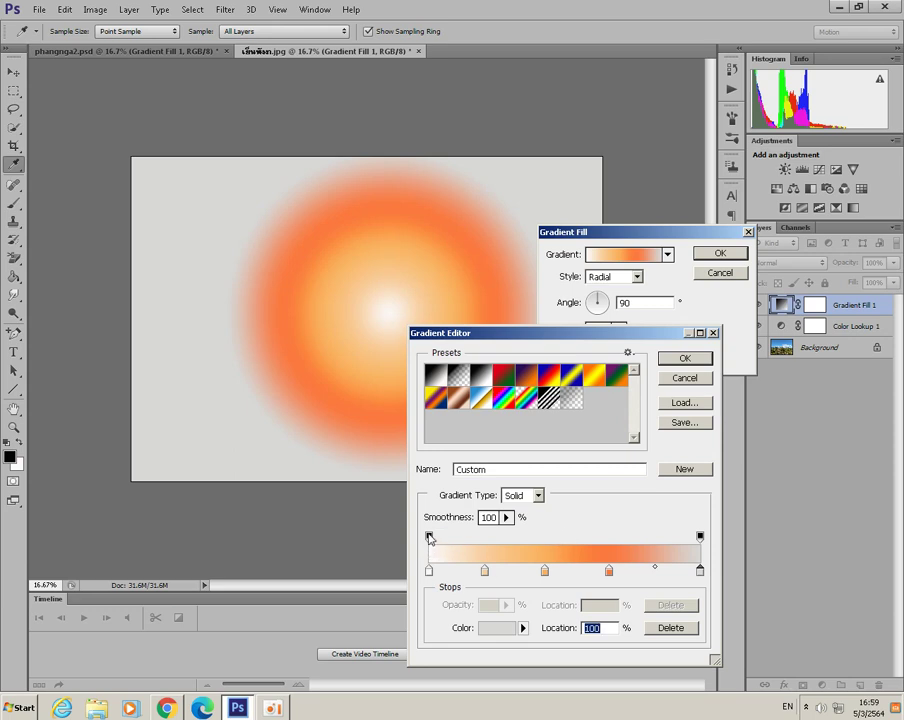
Lower the start opacity stop to about 55% and add a new opacity stop at 42%
click(429, 537)
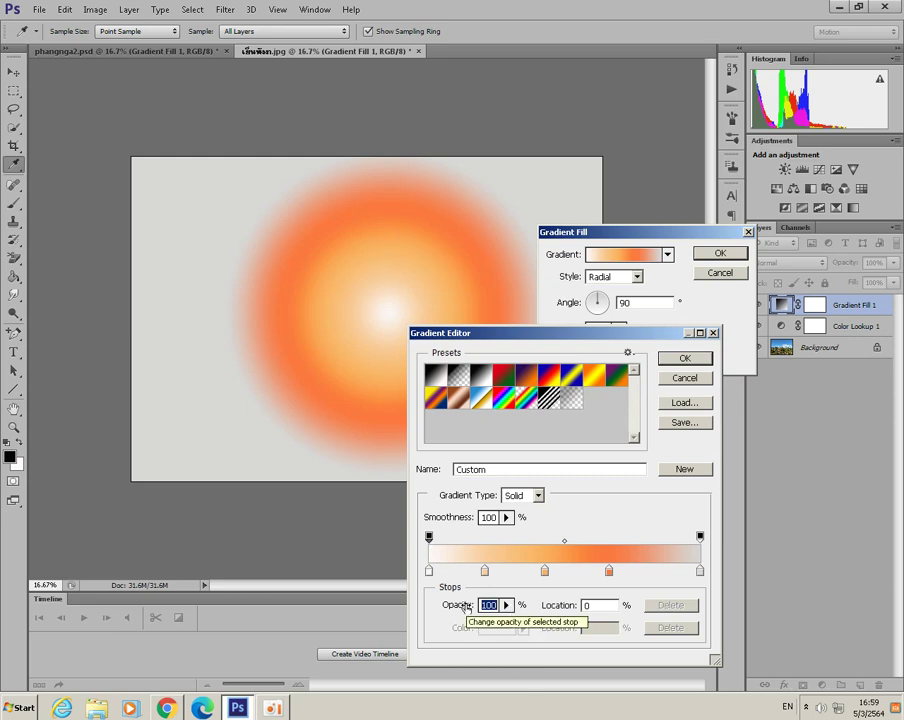
drag(465, 607, 452, 607)
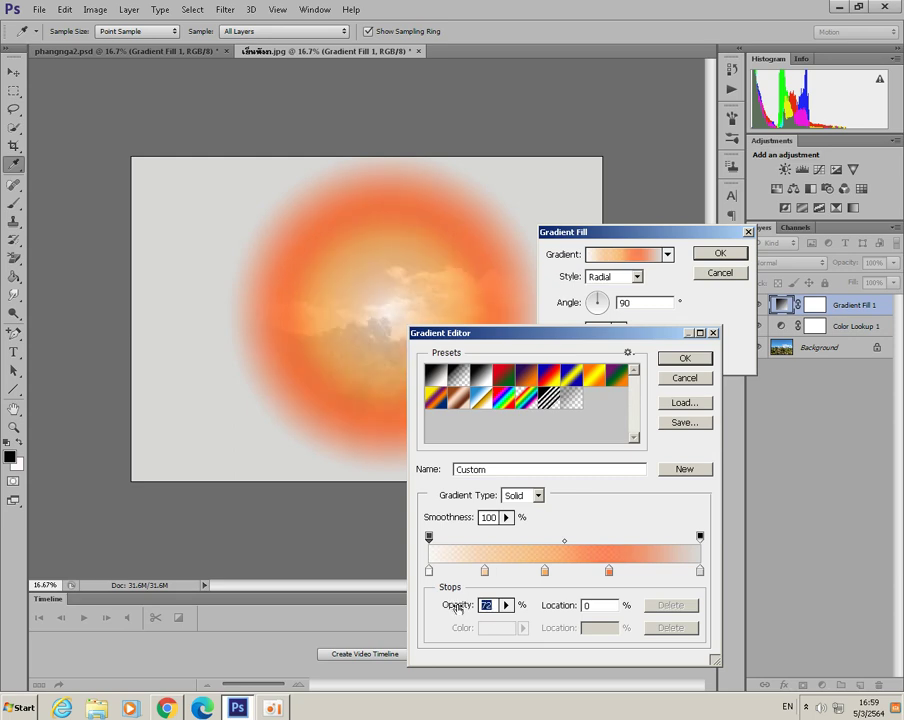
drag(460, 607, 454, 608)
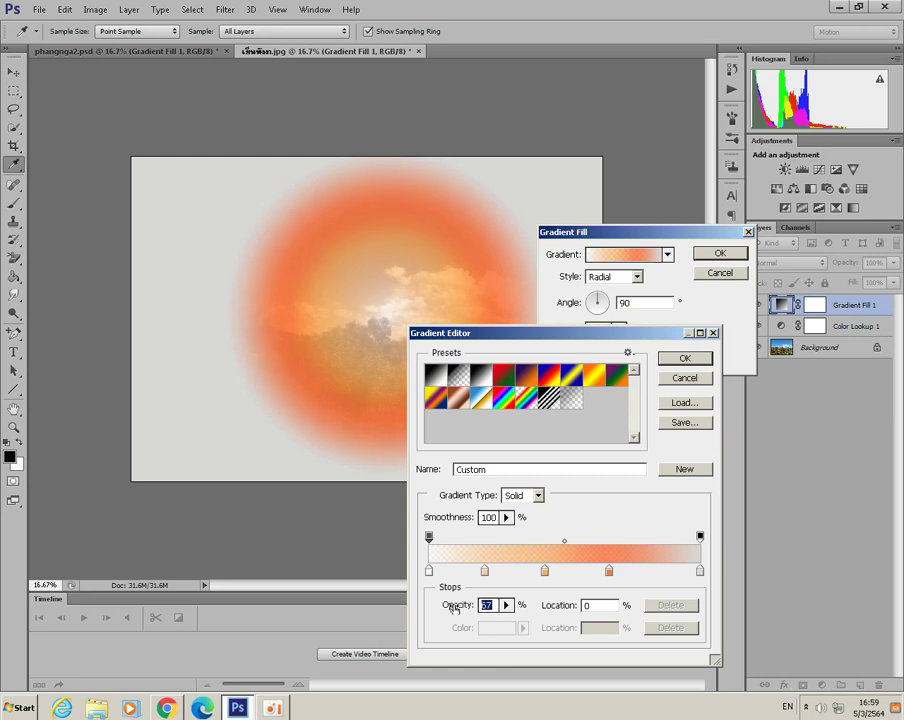
drag(453, 607, 451, 606)
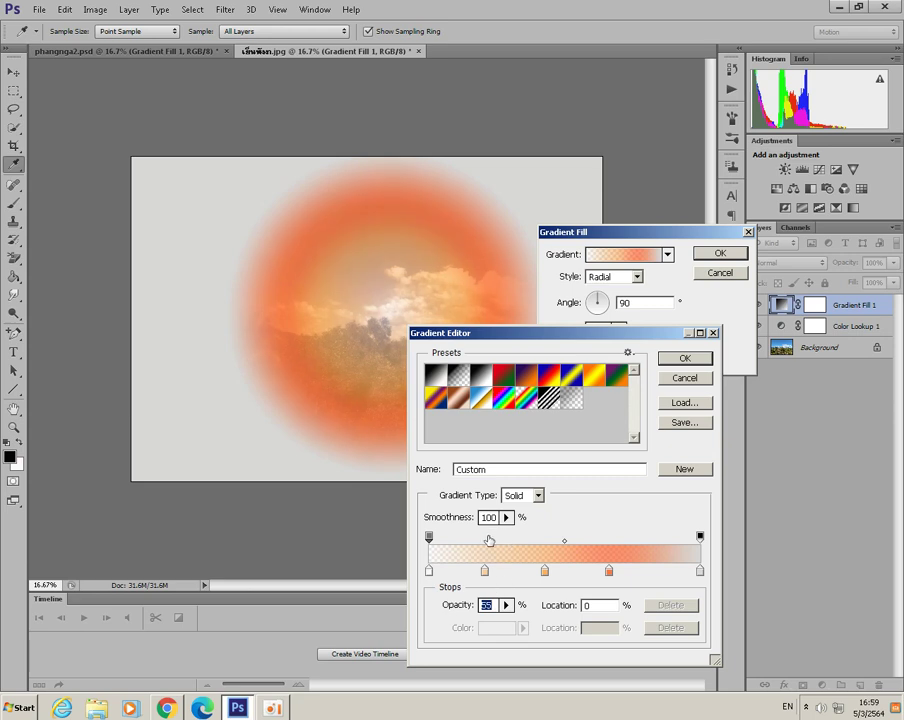
click(487, 538)
drag(462, 607, 447, 608)
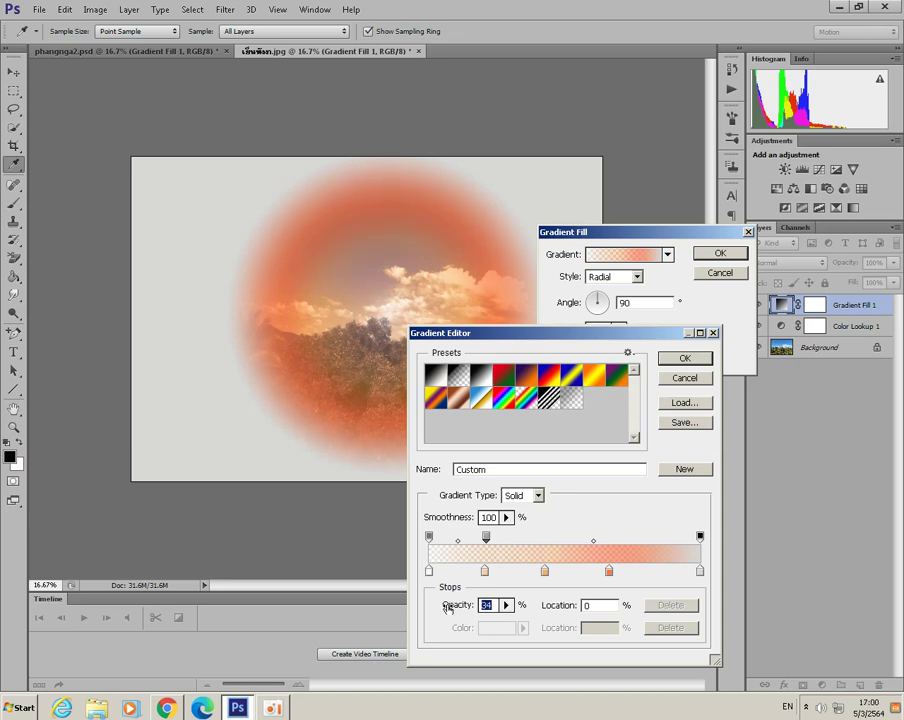
Fade the outer-edge opacity stop to almost fully transparent
click(700, 538)
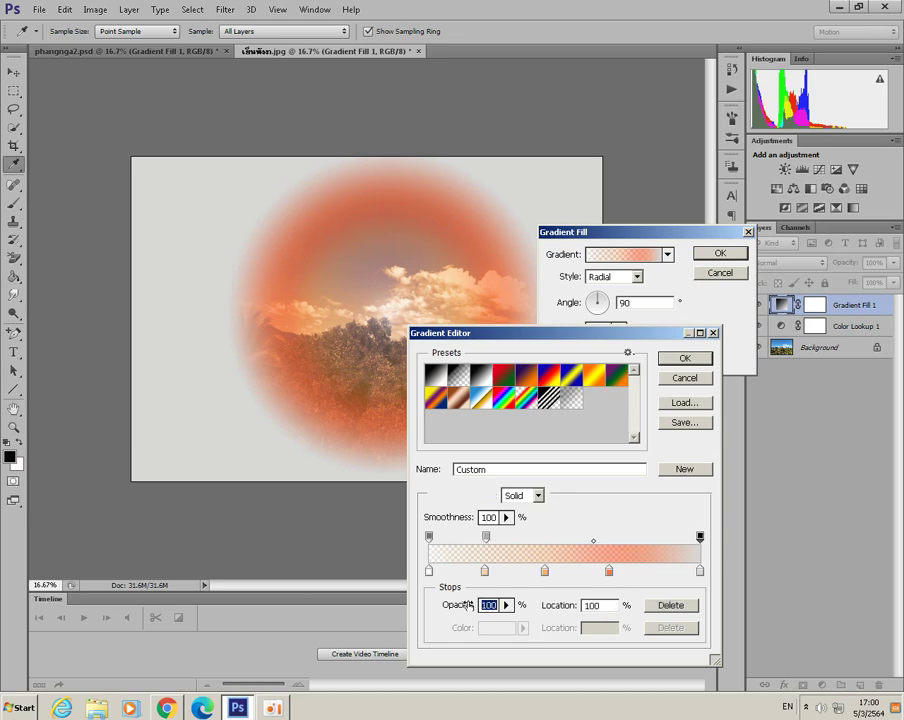
drag(467, 605, 452, 605)
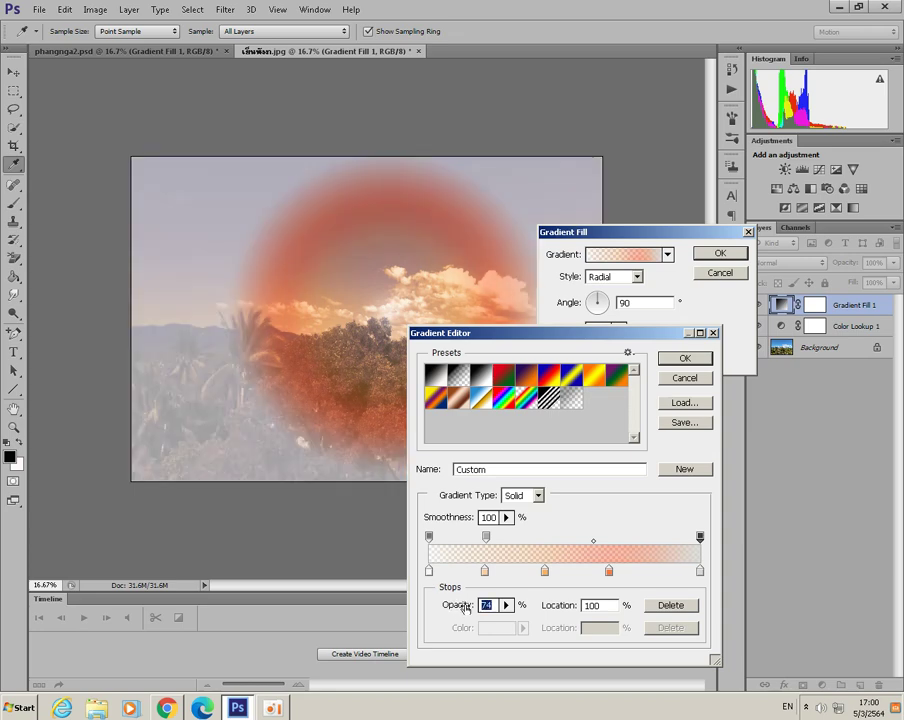
text(50)
drag(465, 606, 452, 607)
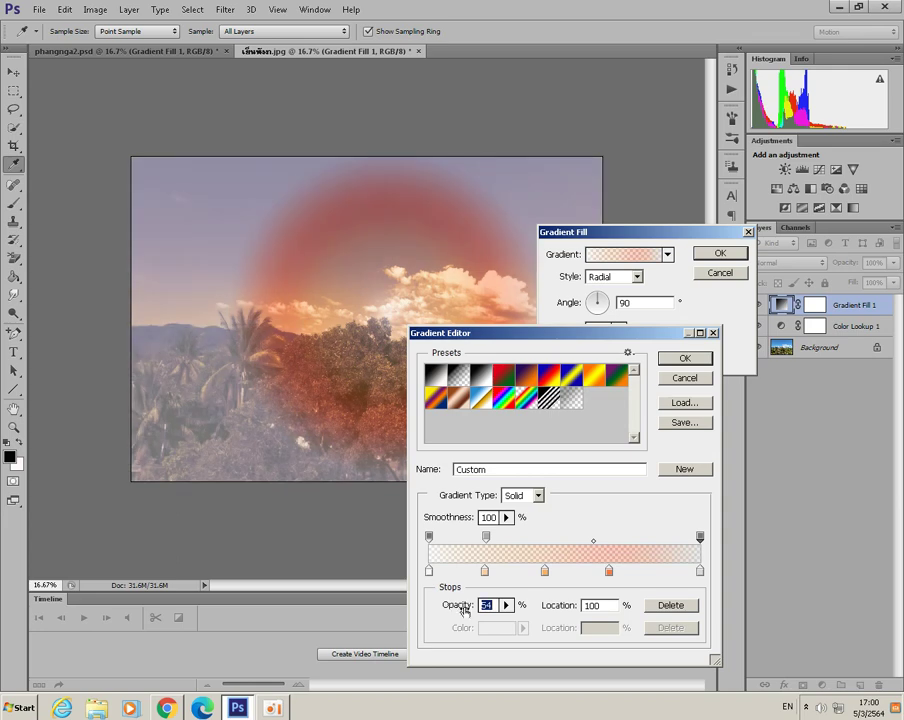
drag(463, 611, 449, 612)
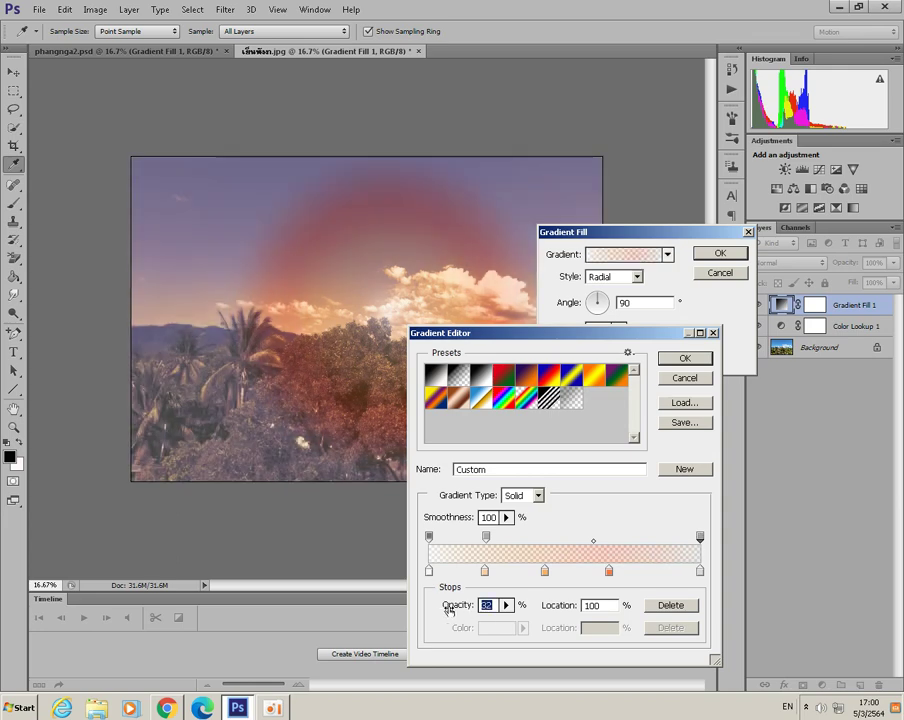
drag(449, 611, 455, 605)
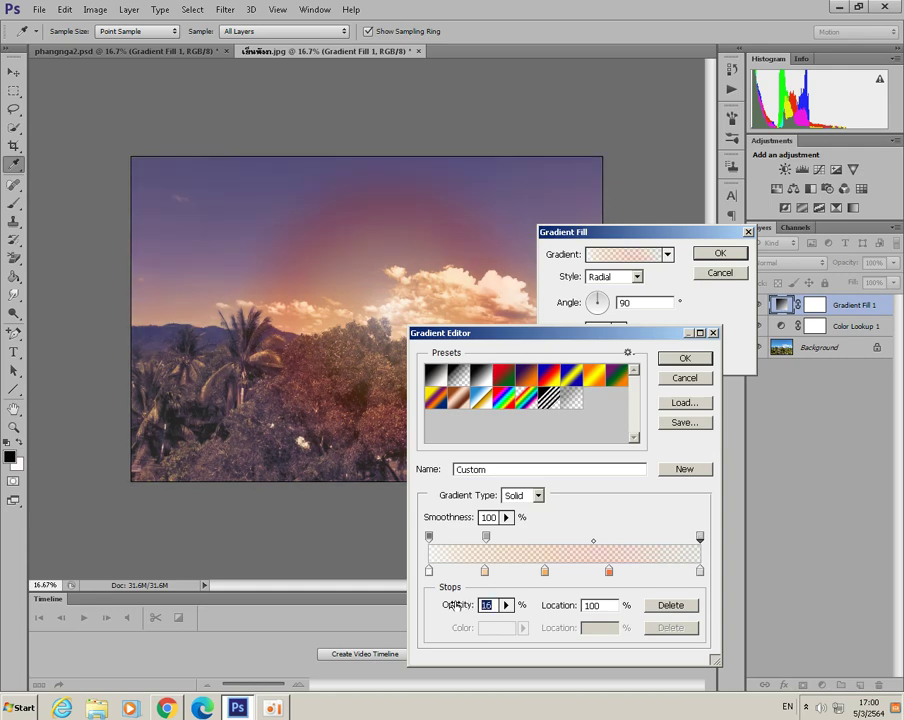
drag(455, 608, 451, 610)
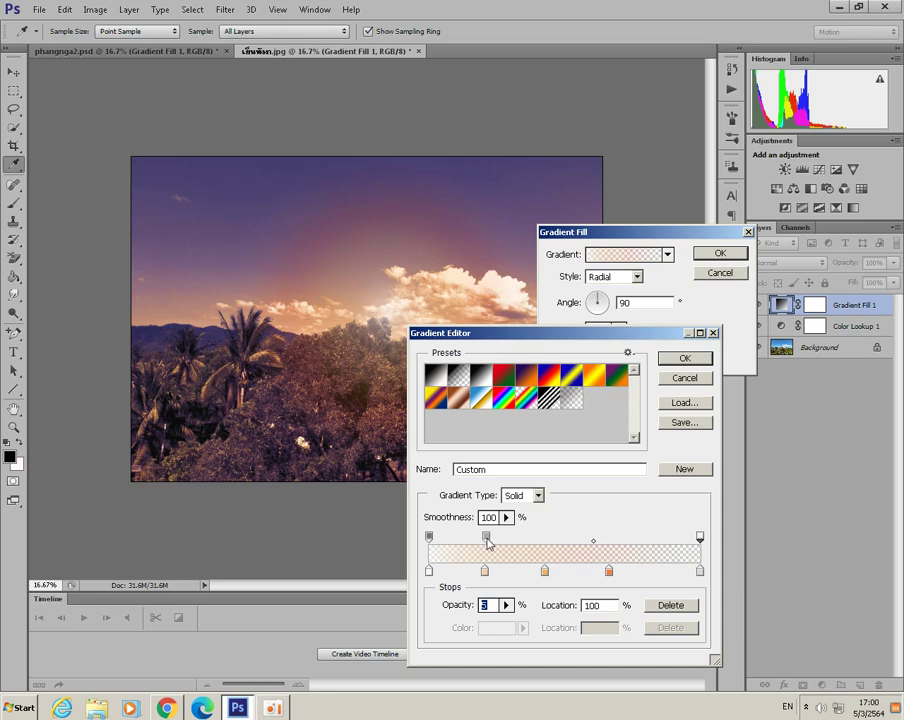
Set the opacity stop at 21% location to 26 and confirm the gradient
click(486, 538)
drag(462, 610, 458, 610)
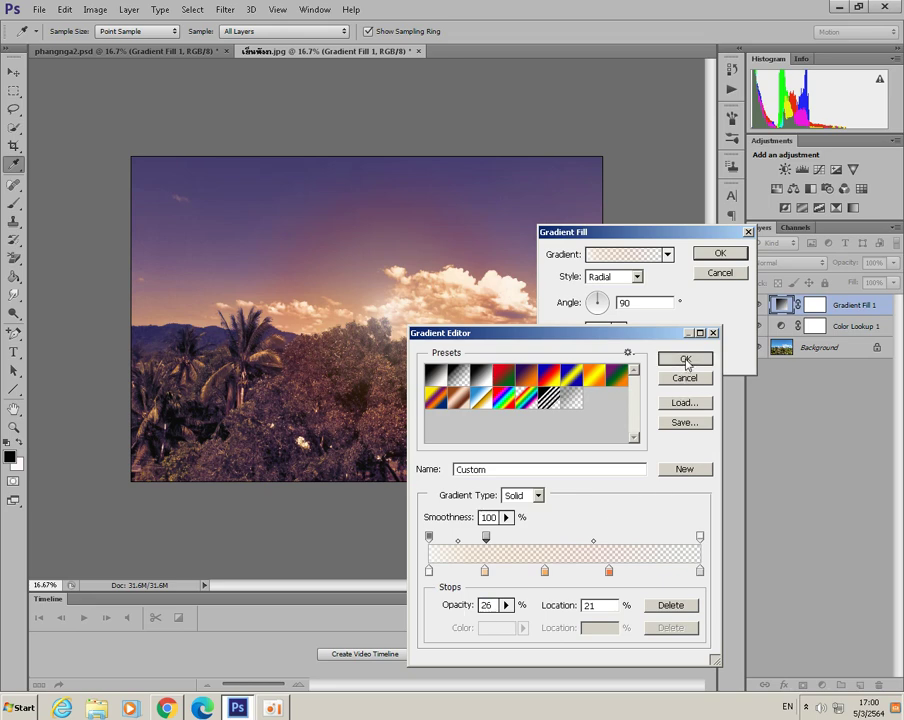
click(685, 361)
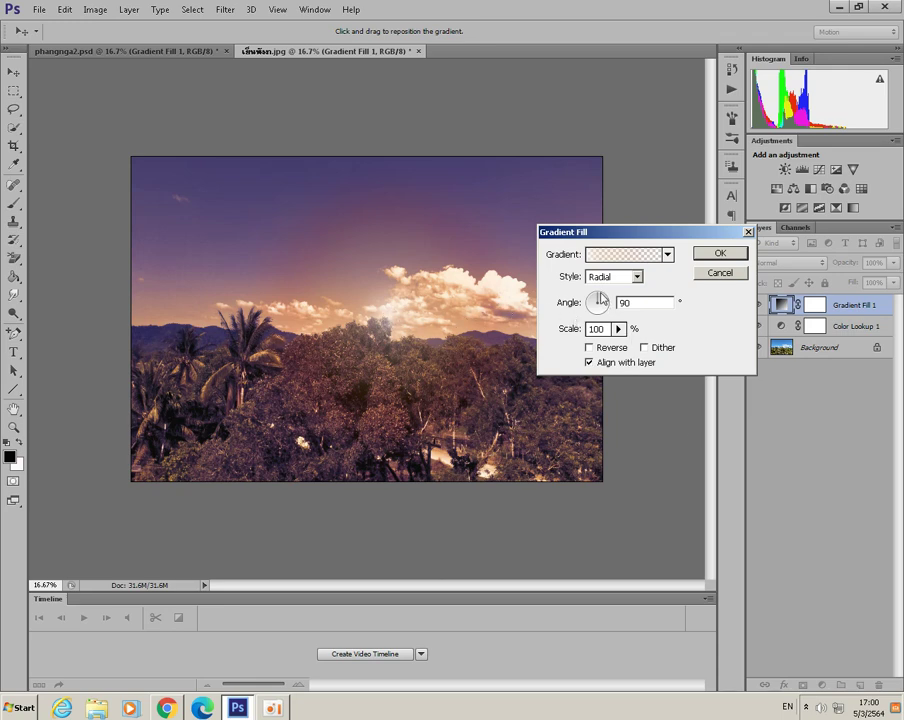
Commit the gradient fill at a 39.29° angle and 122% scale
drag(598, 299, 605, 299)
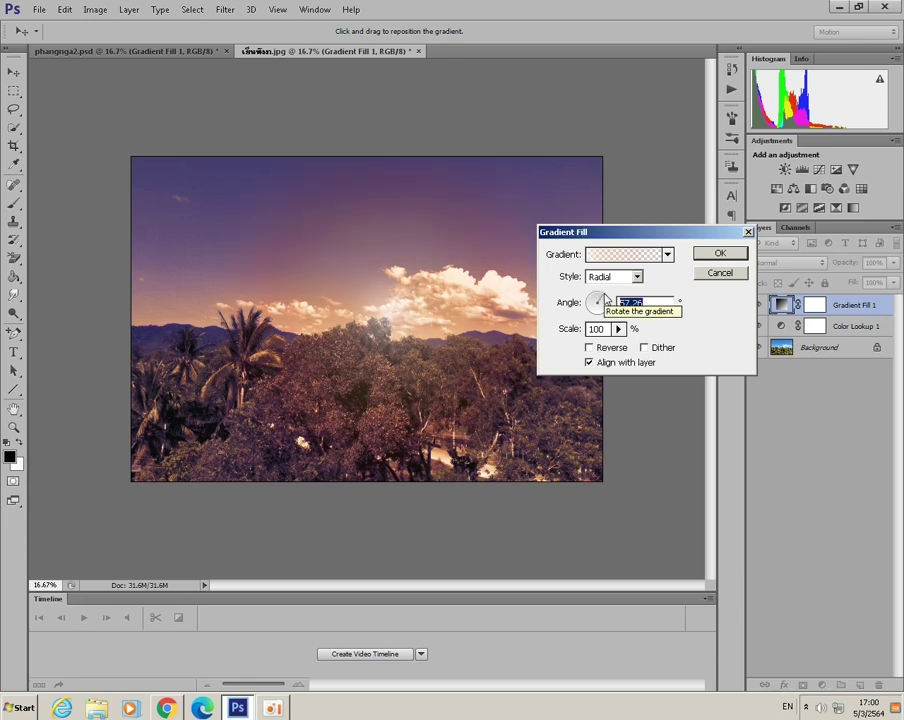
drag(605, 301, 606, 303)
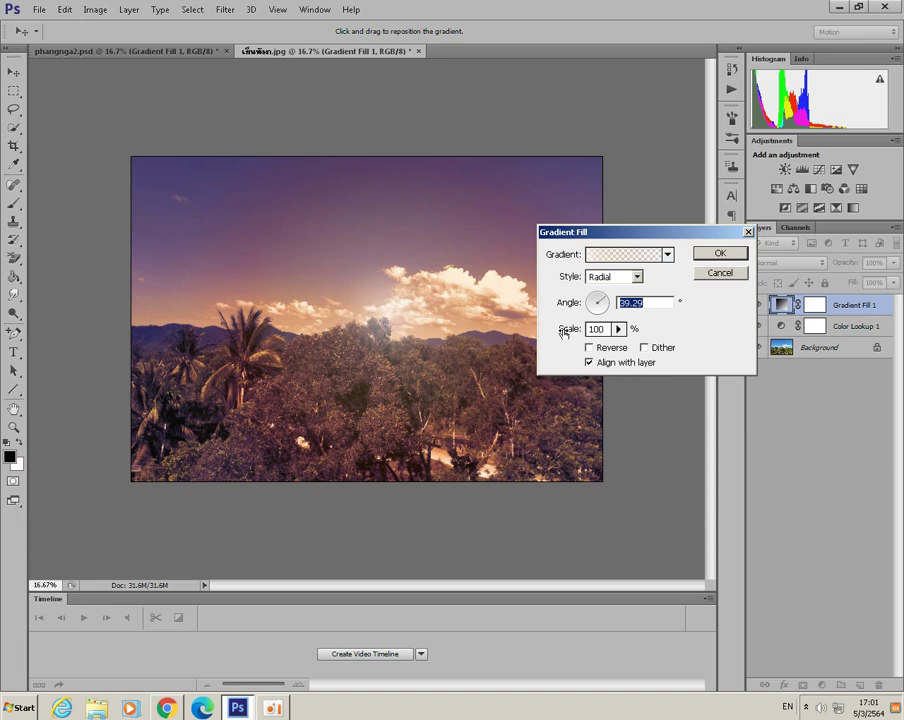
drag(563, 333, 565, 334)
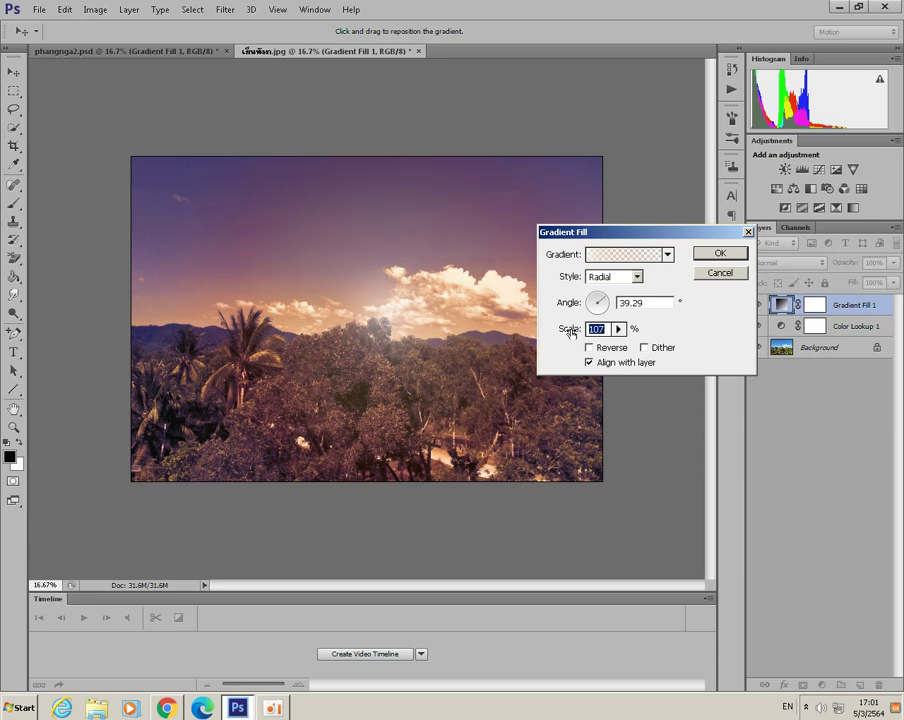
drag(564, 335, 572, 331)
click(718, 256)
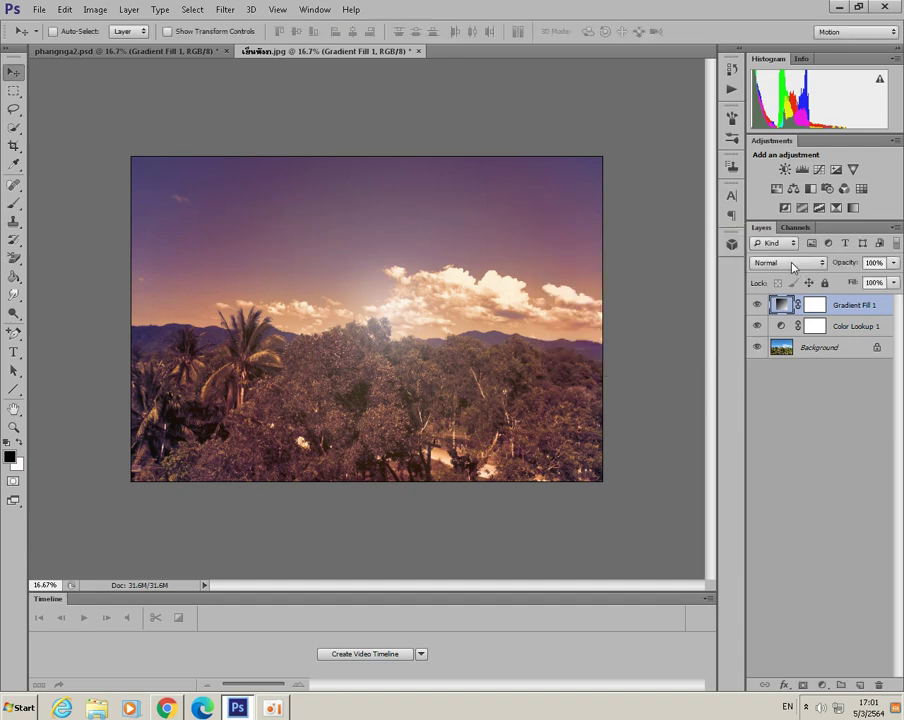
click(793, 264)
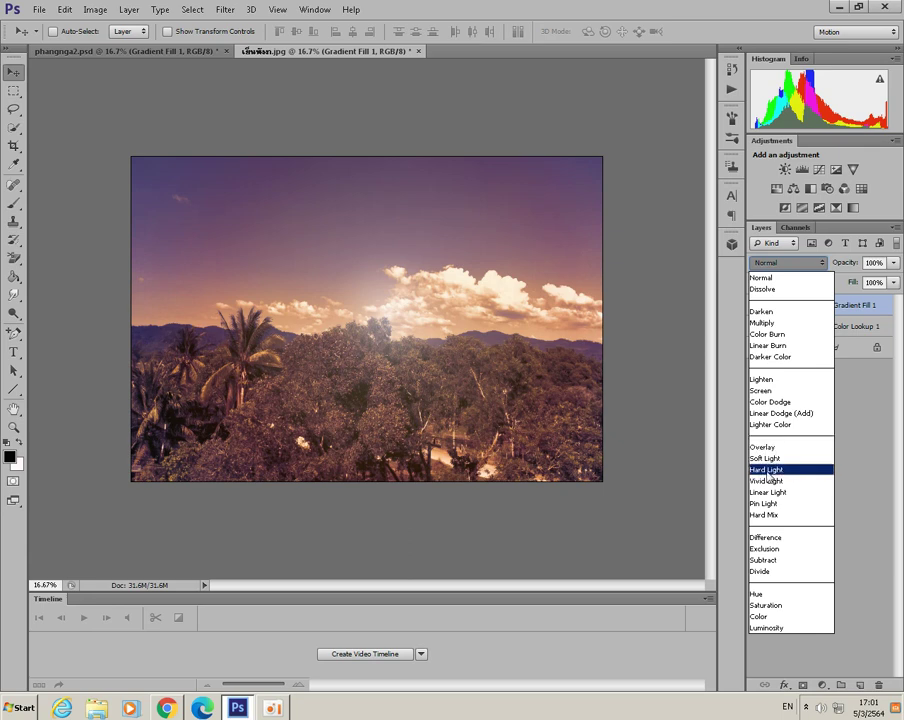
click(768, 469)
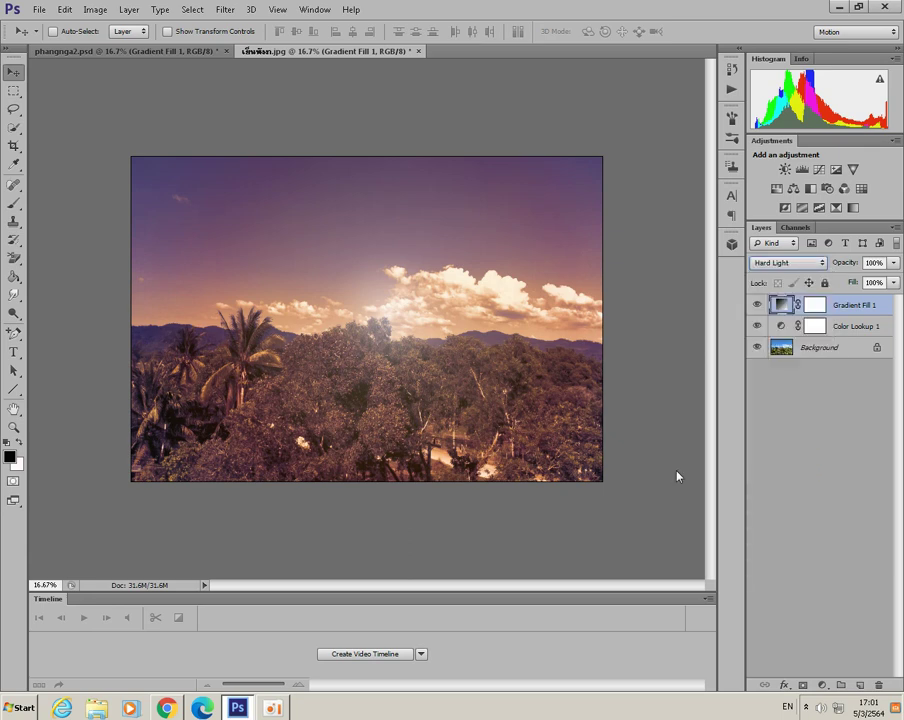
key(shift+alt+n)
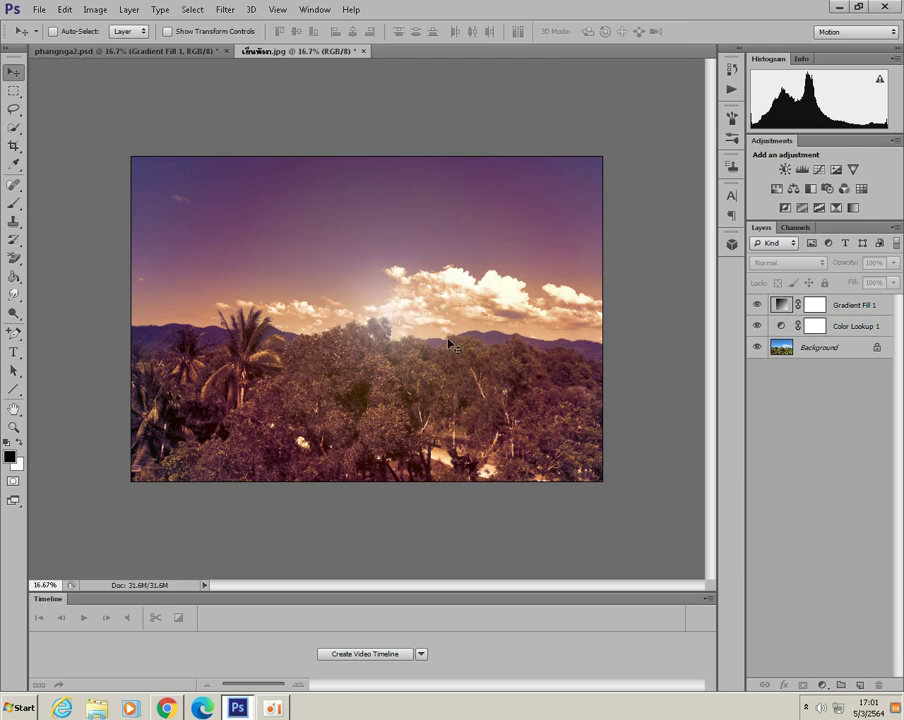
Add a Brightness/Contrast layer set to brightness -2 and contrast -9
click(826, 685)
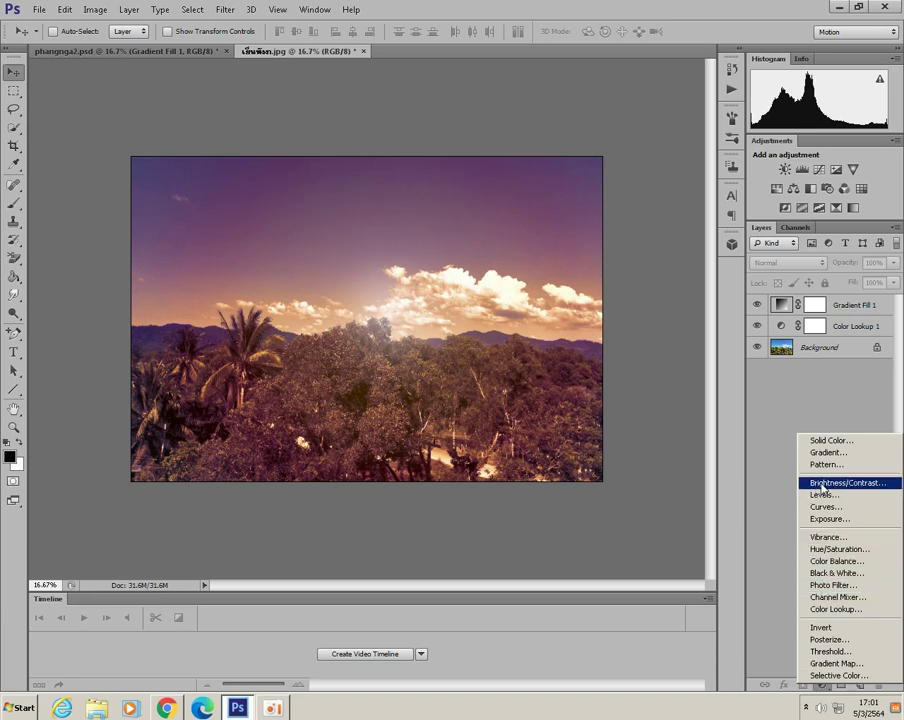
click(822, 484)
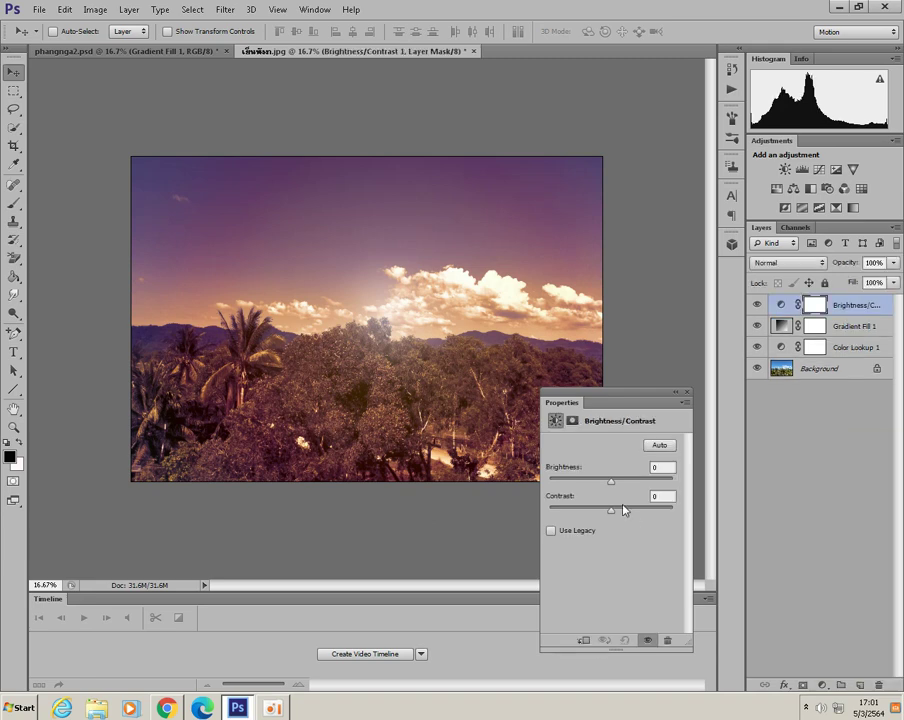
drag(613, 489, 599, 486)
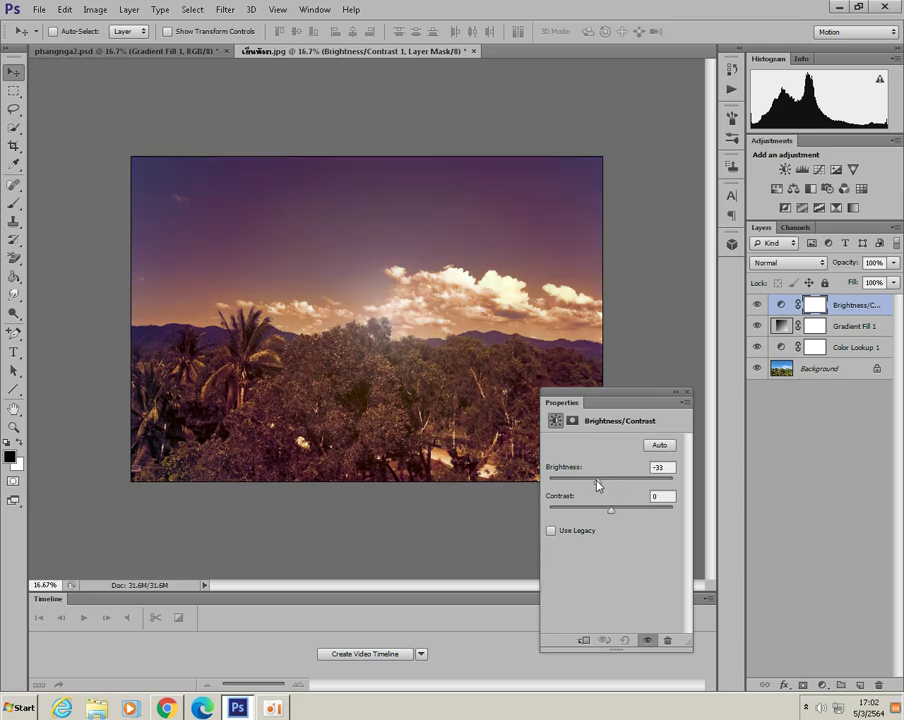
mouse_move(599, 487)
mouse_down()
mouse_move(627, 487)
mouse_move(610, 483)
mouse_up()
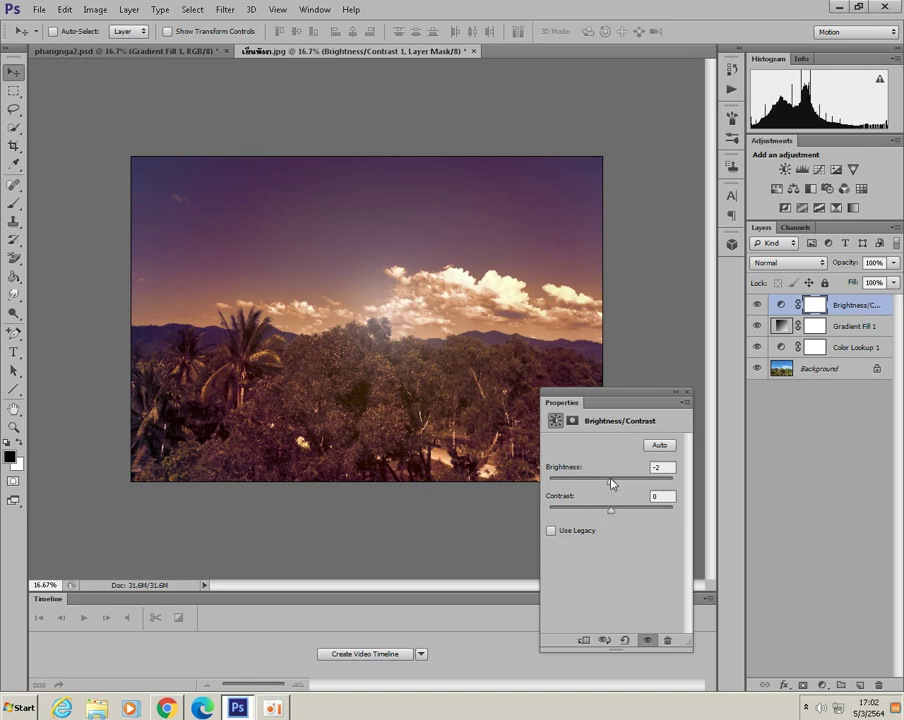
drag(607, 481, 607, 497)
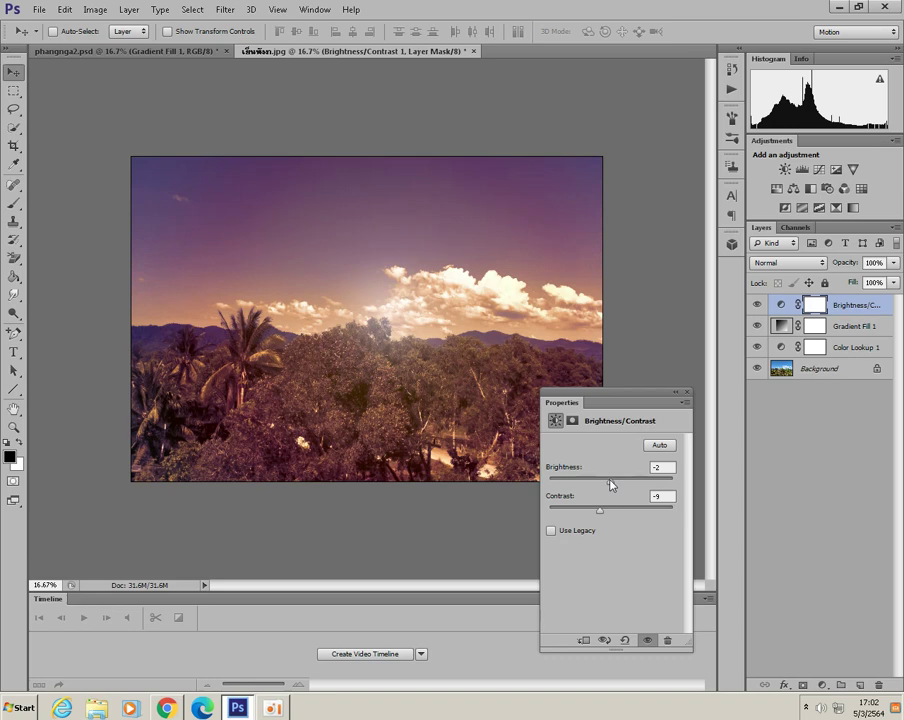
click(687, 393)
Set the Brightness/Contrast layer to Overlay blend mode at 57% opacity
click(790, 263)
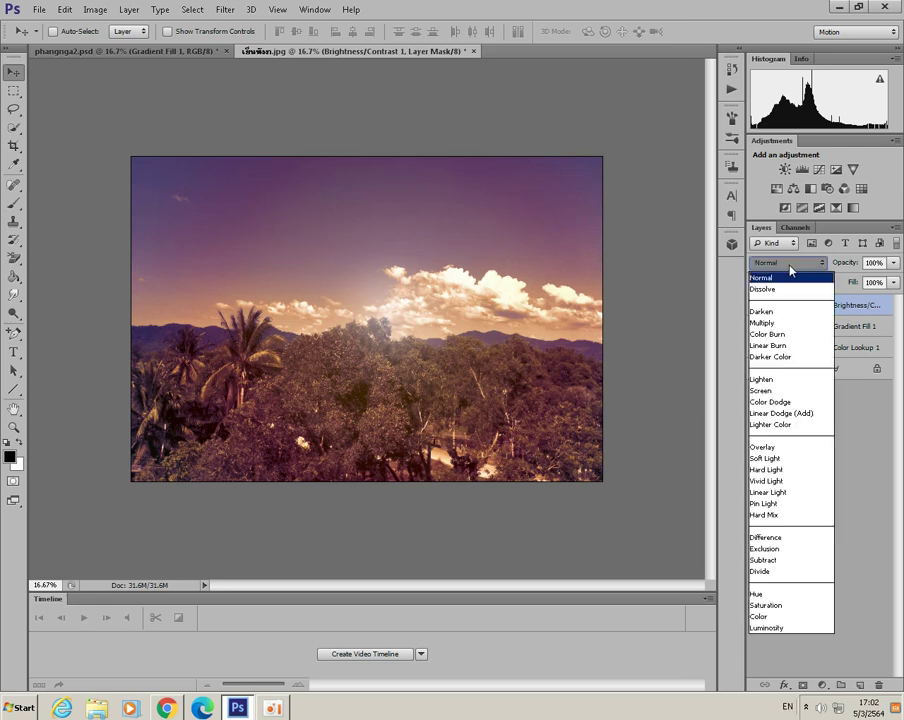
click(760, 447)
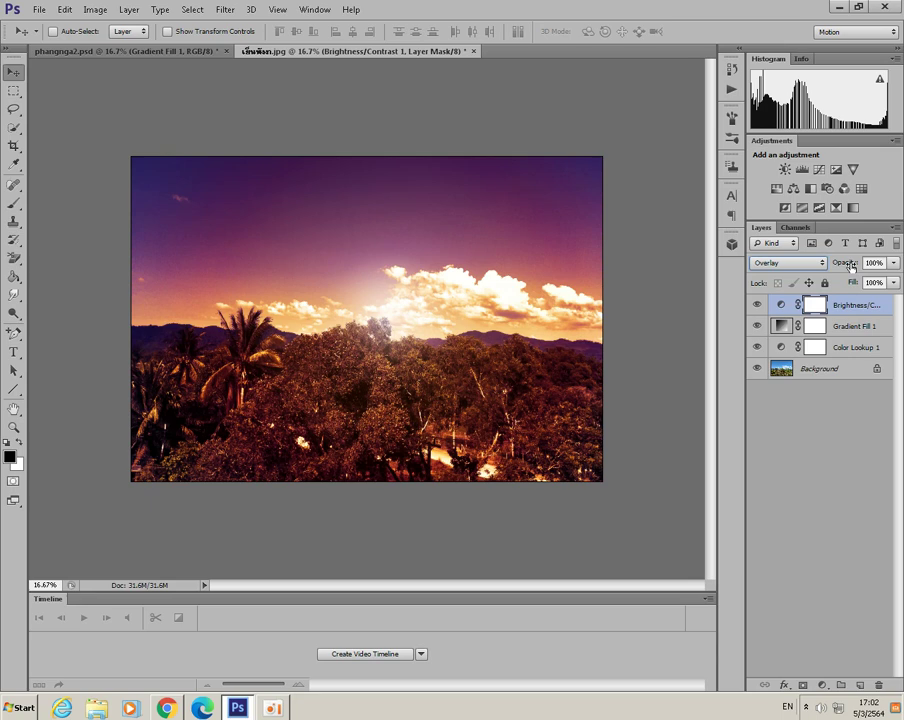
drag(851, 265, 829, 263)
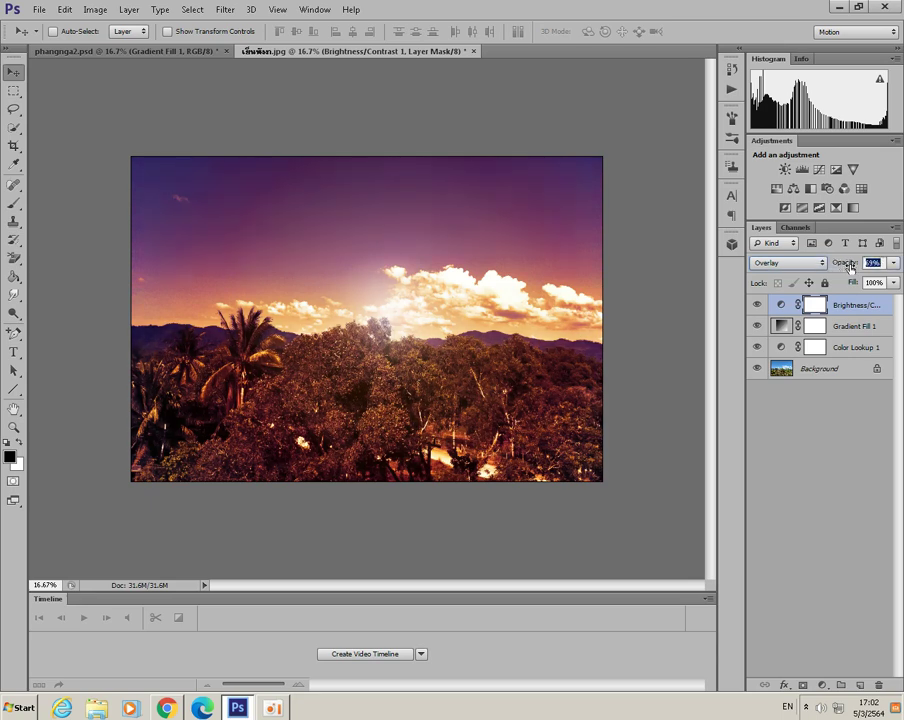
drag(853, 263, 845, 264)
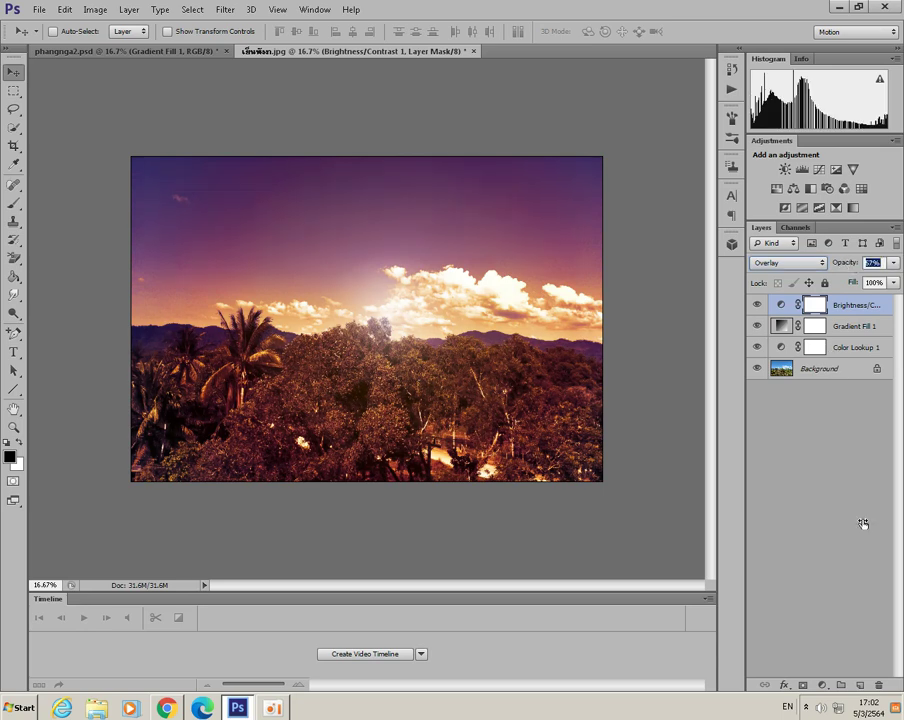
text(57)
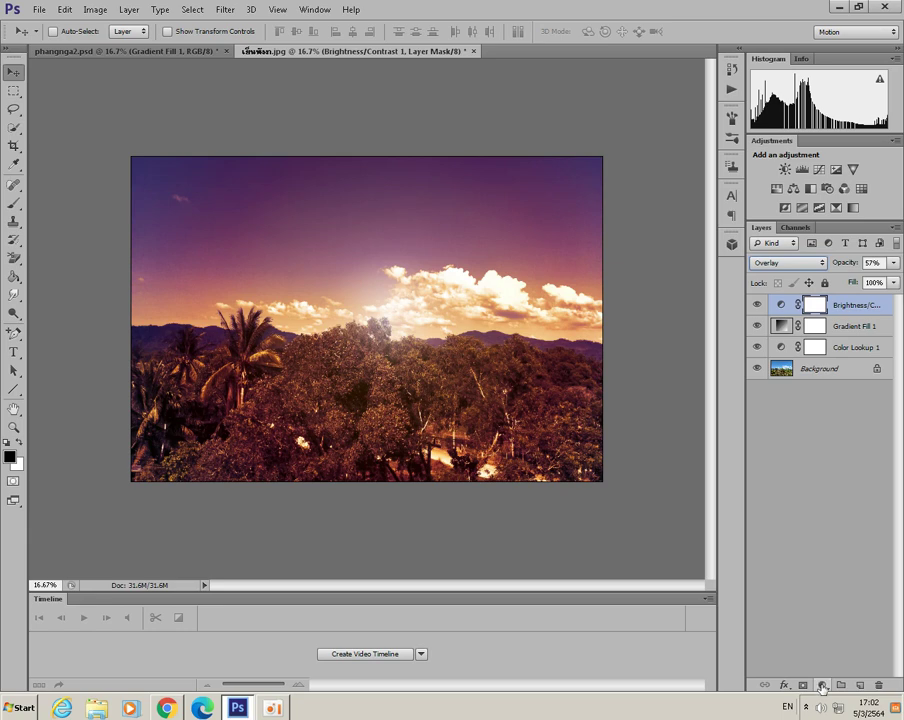
click(822, 688)
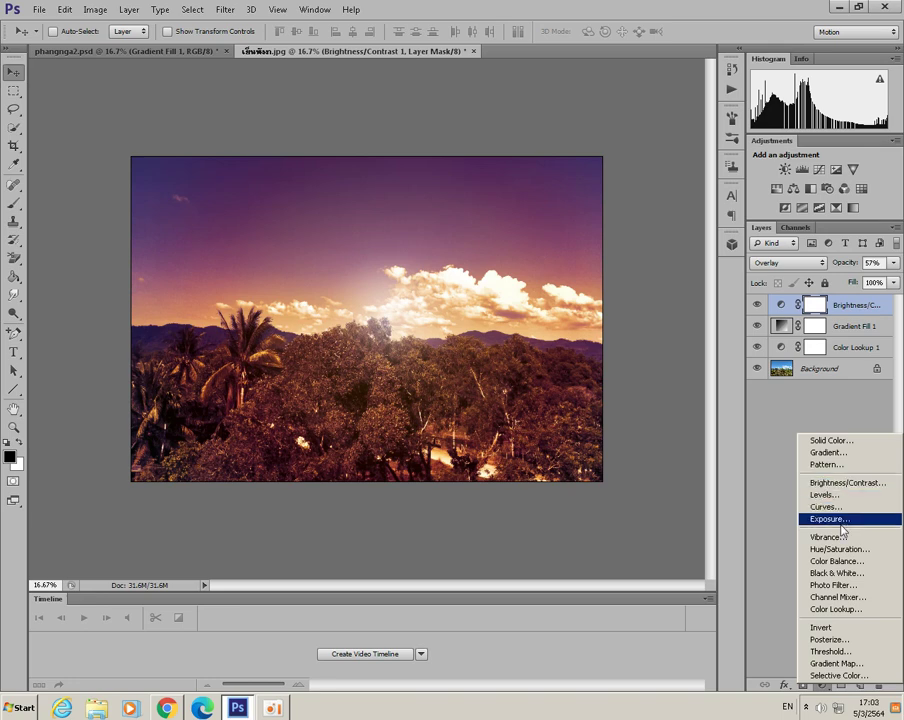
Add a Color Balance layer with midtones Cyan/Red -49, Magenta/Green +24, Yellow/Blue +5
click(838, 561)
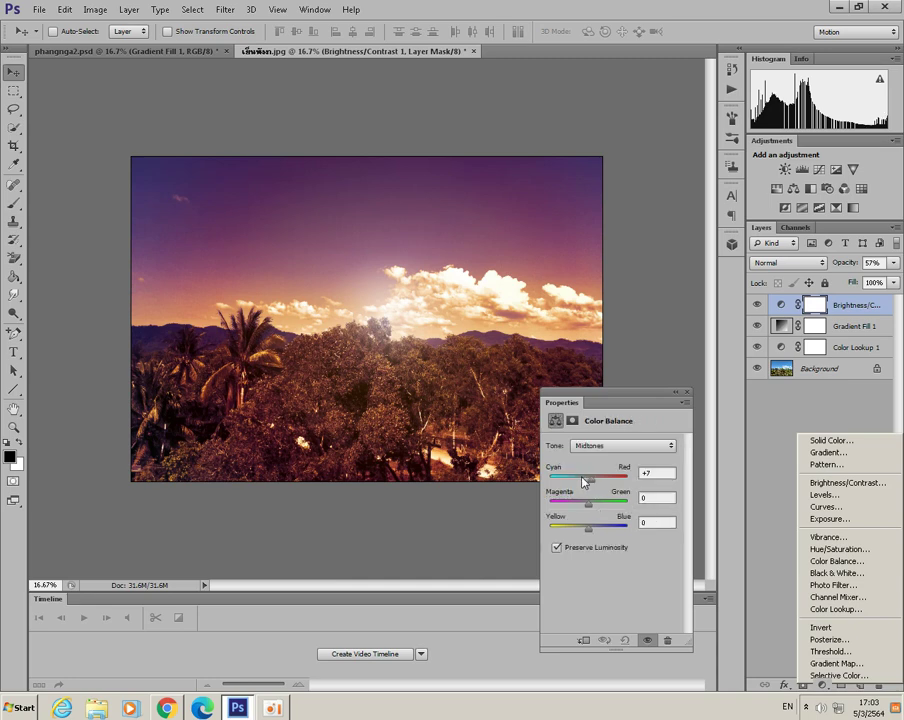
drag(584, 482, 588, 480)
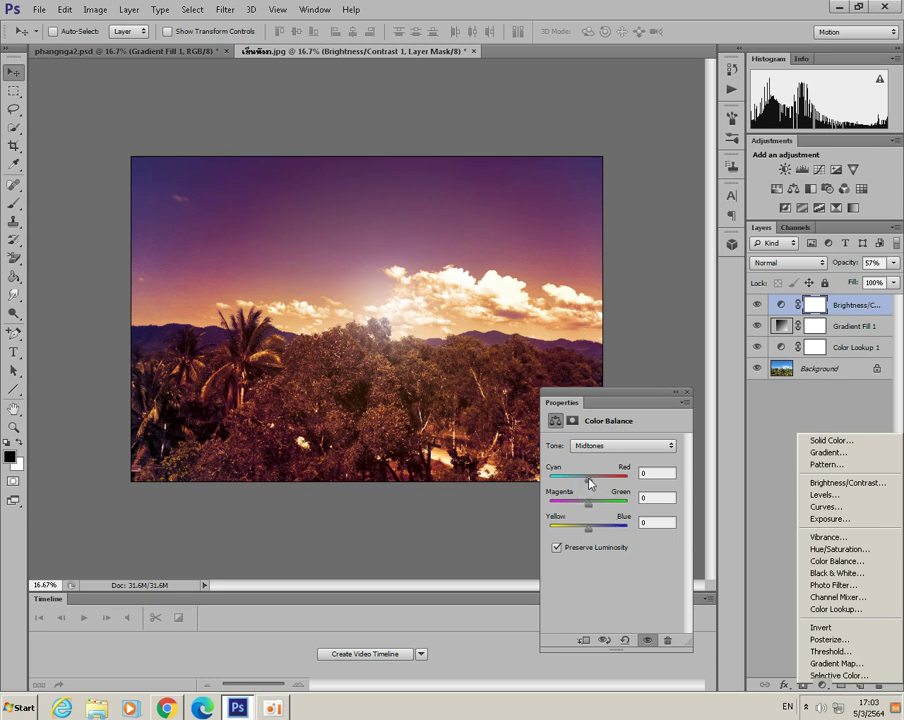
drag(590, 483, 568, 481)
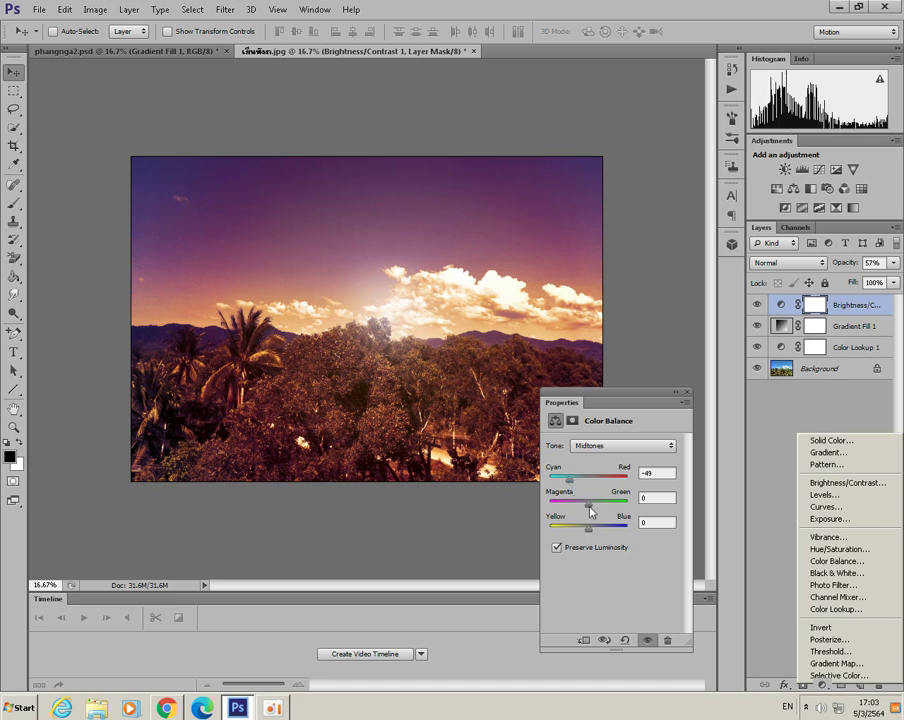
drag(590, 509, 600, 508)
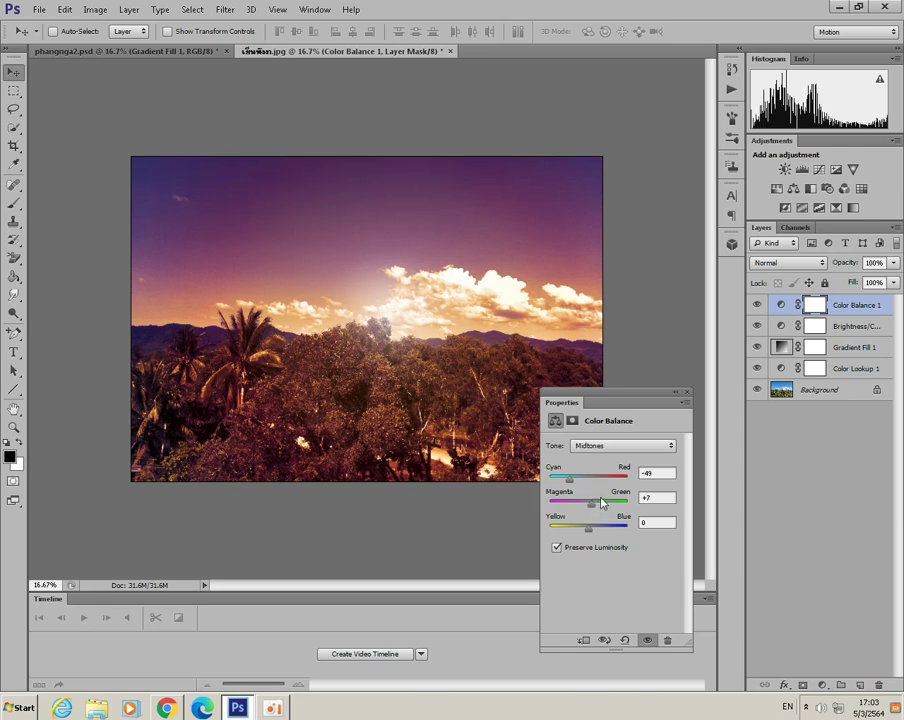
mouse_move(599, 508)
mouse_down()
mouse_move(627, 495)
mouse_move(597, 503)
mouse_up()
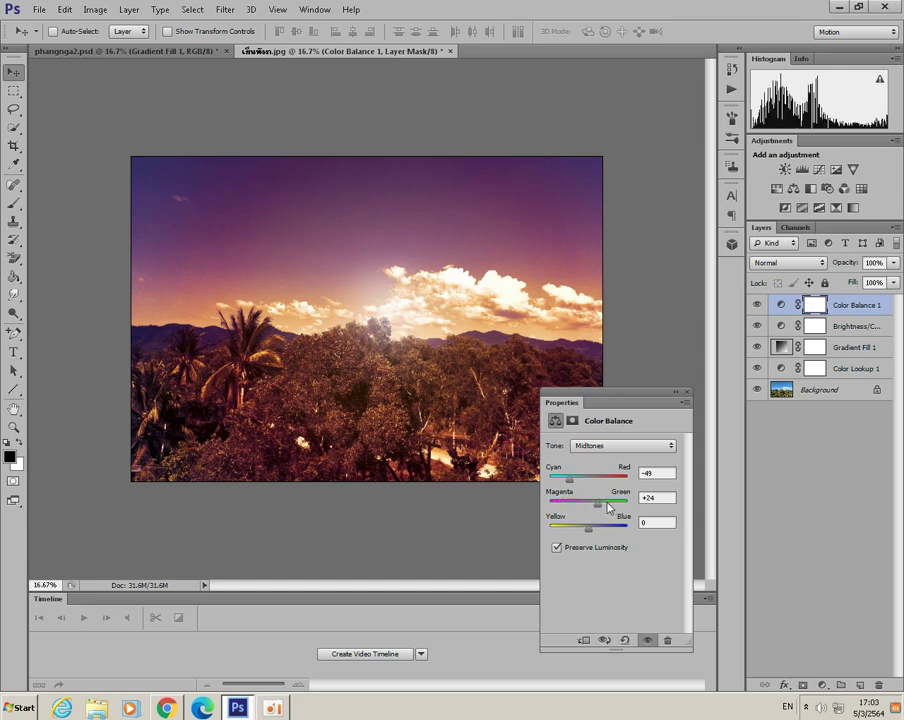
drag(592, 531, 596, 560)
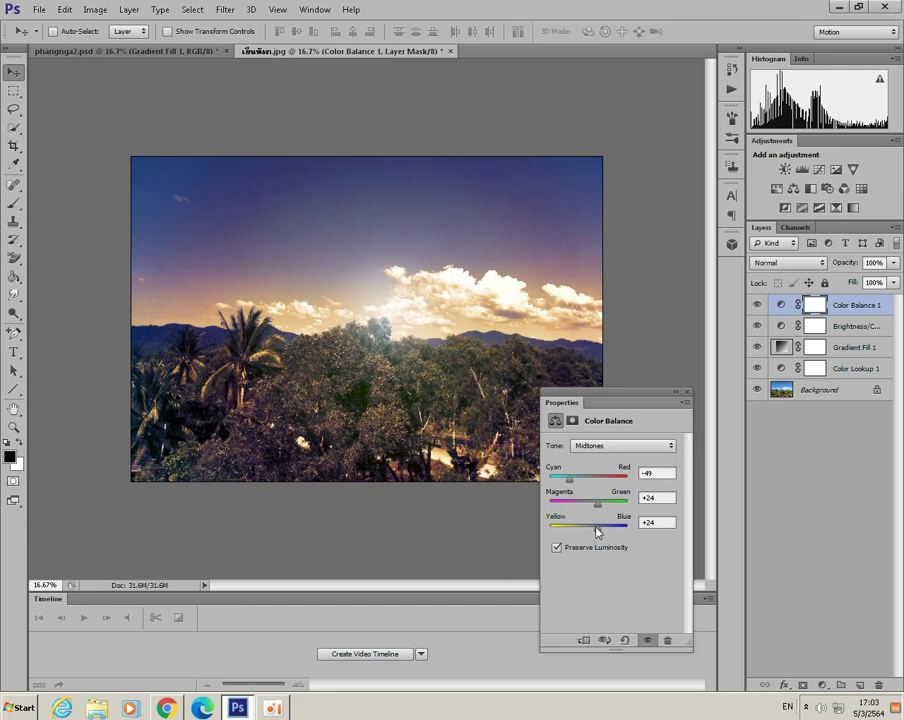
drag(598, 532, 592, 532)
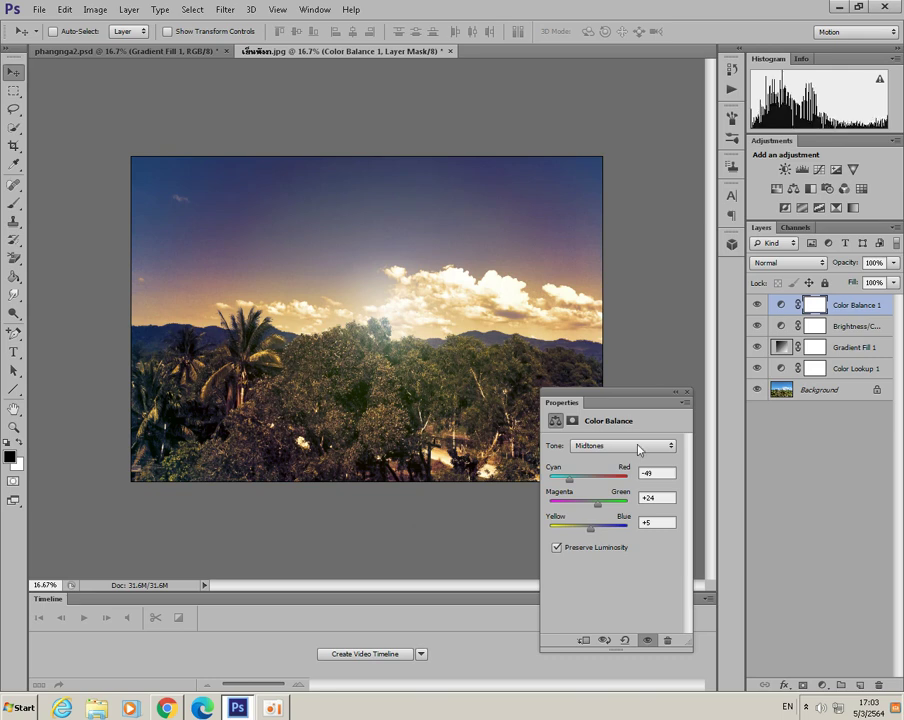
click(687, 394)
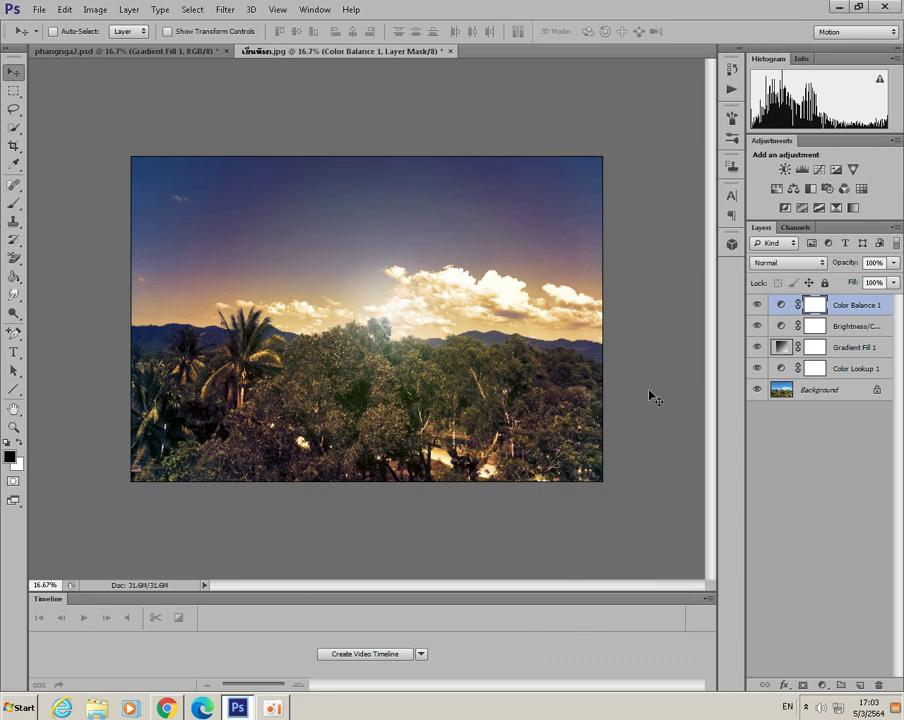